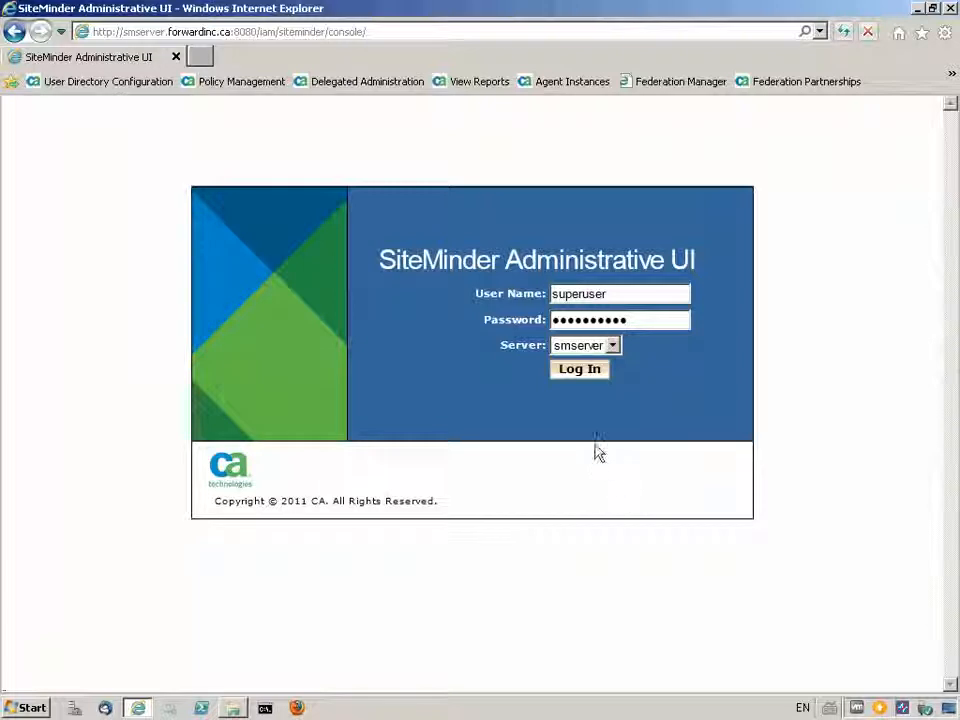
- Log in to the SiteMinder Administrative UI with the prefilled credentials and open the Partnership Federation entities list
click(580, 372)
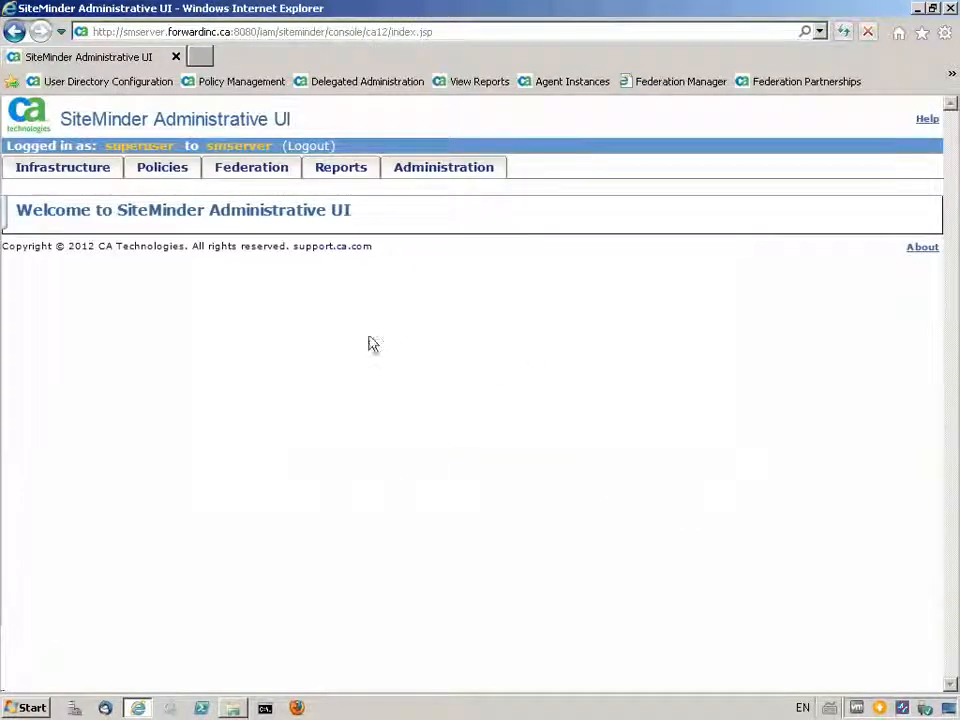
click(252, 170)
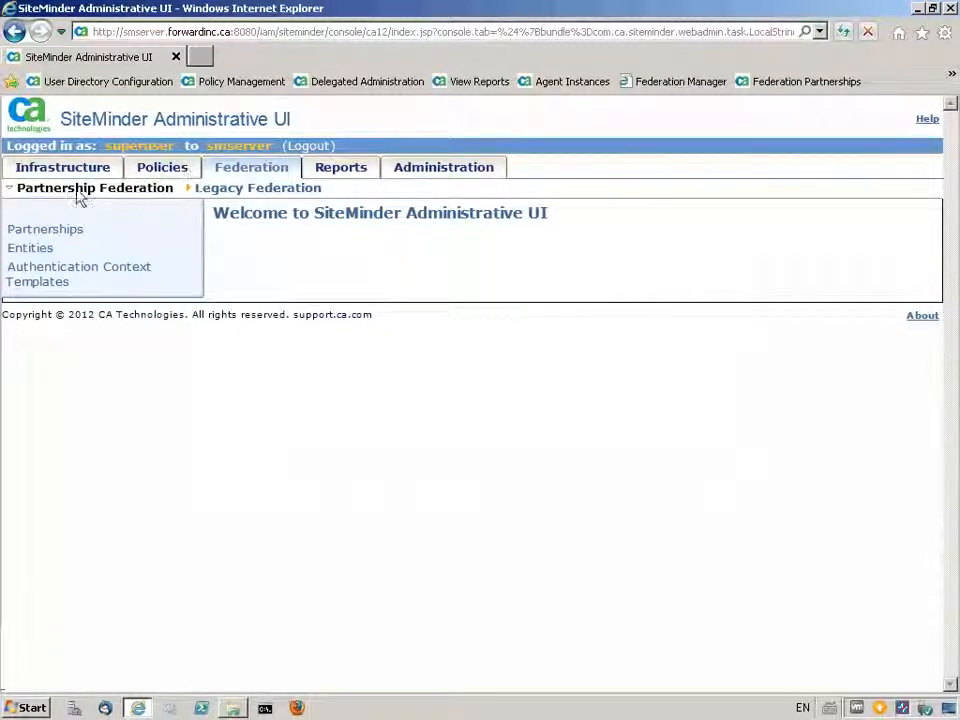
click(28, 249)
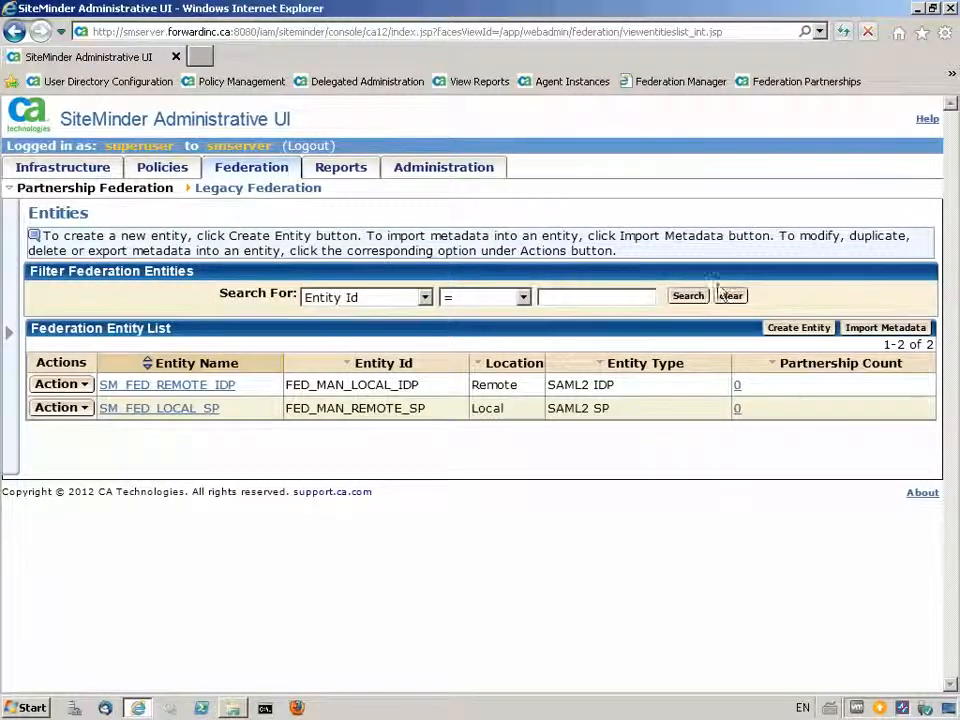
- Start creating a federation entity with the location Local and the entity type SAML2 IDP
click(798, 327)
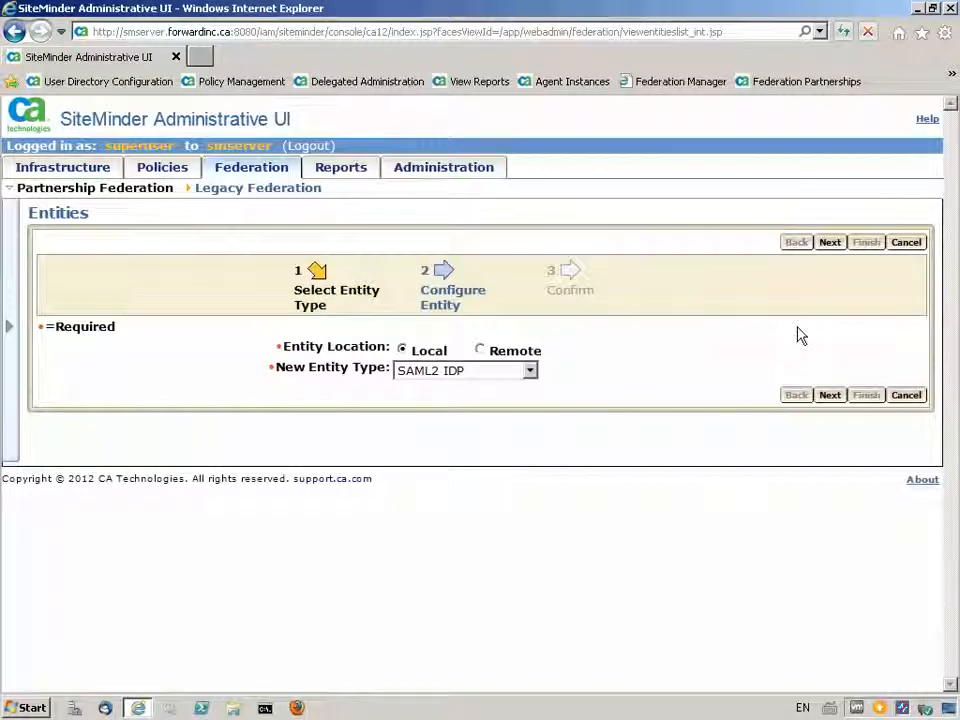
click(401, 348)
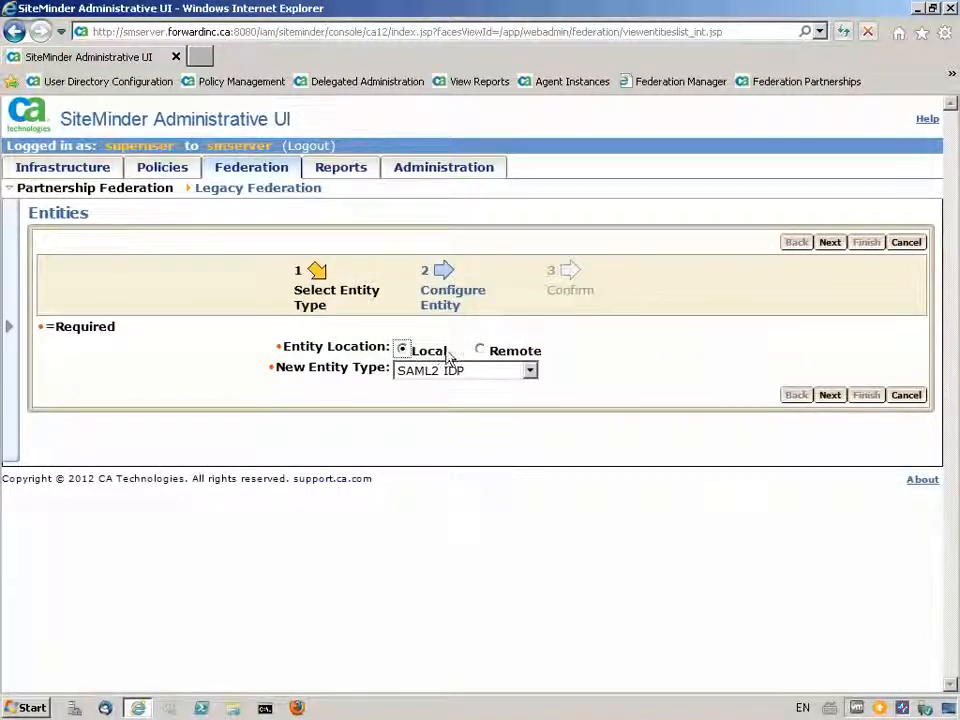
click(531, 372)
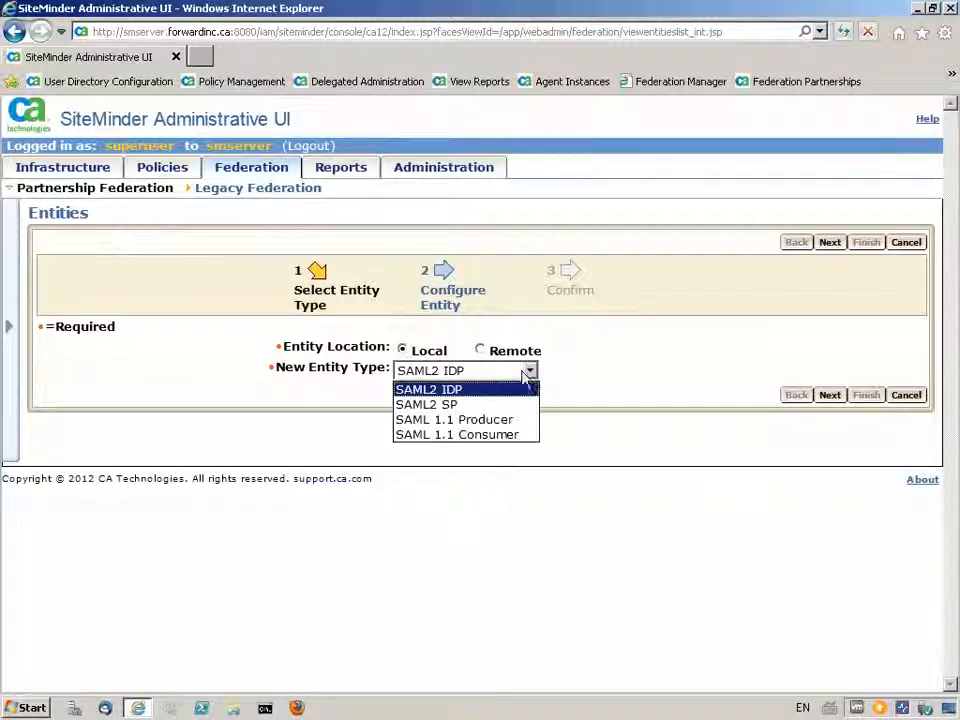
click(452, 390)
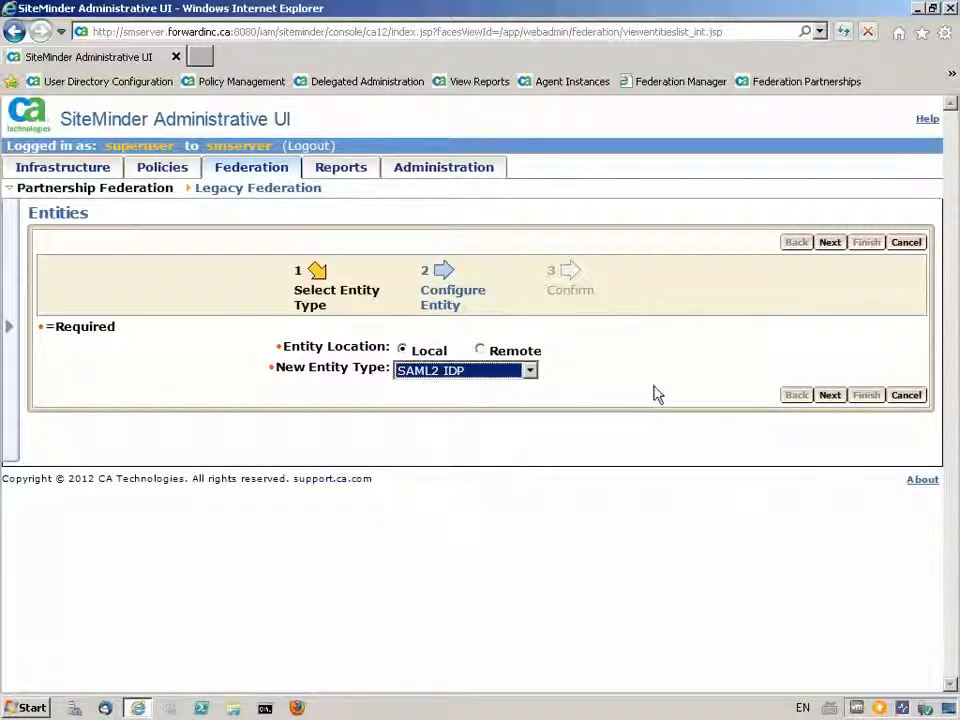
click(829, 396)
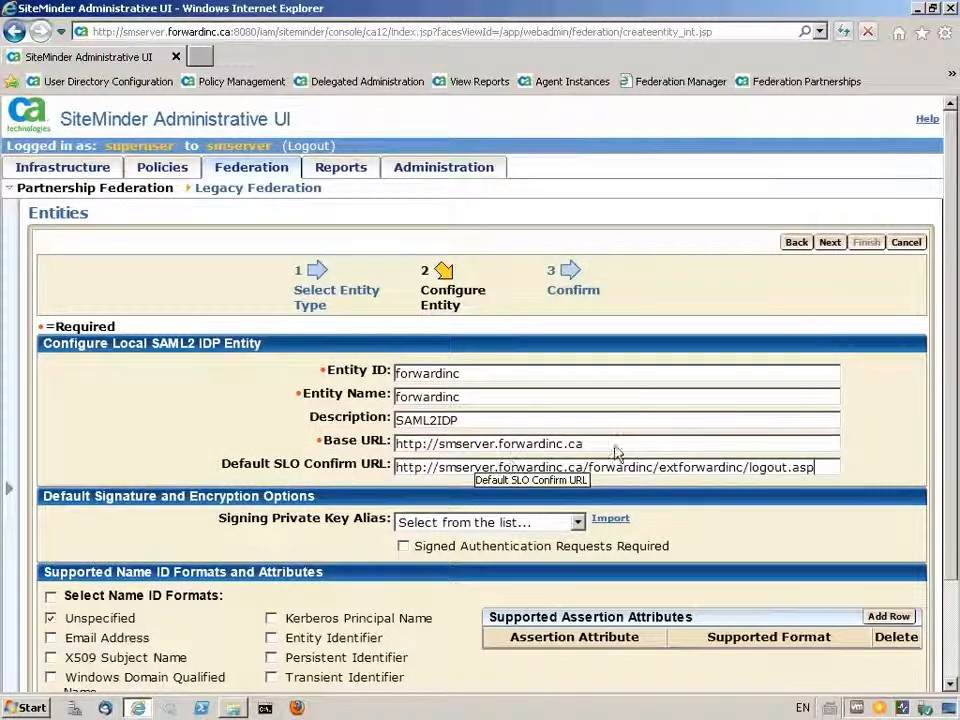
click(829, 244)
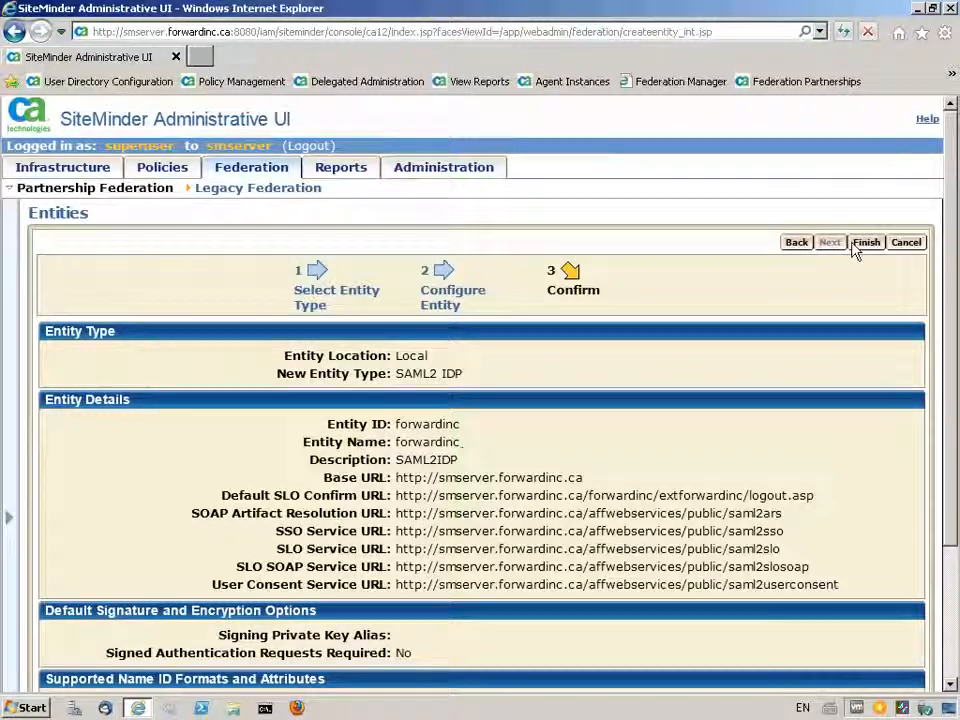
click(866, 243)
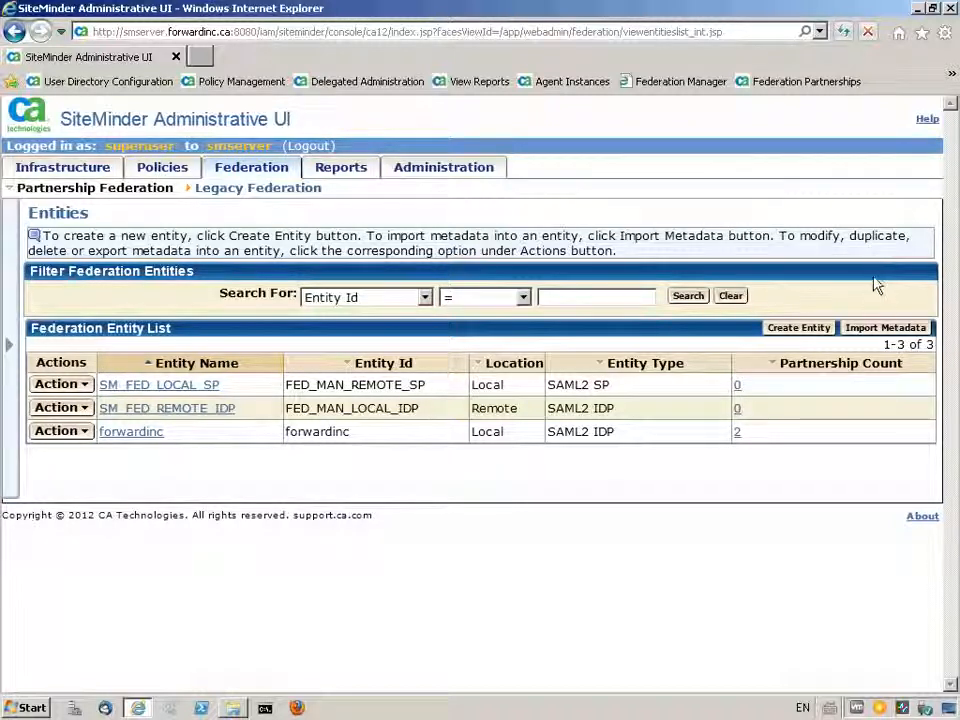
- Start a metadata import from SFDC_Federation_METADATA.txt on the Desktop, creating a new remote entity
click(880, 328)
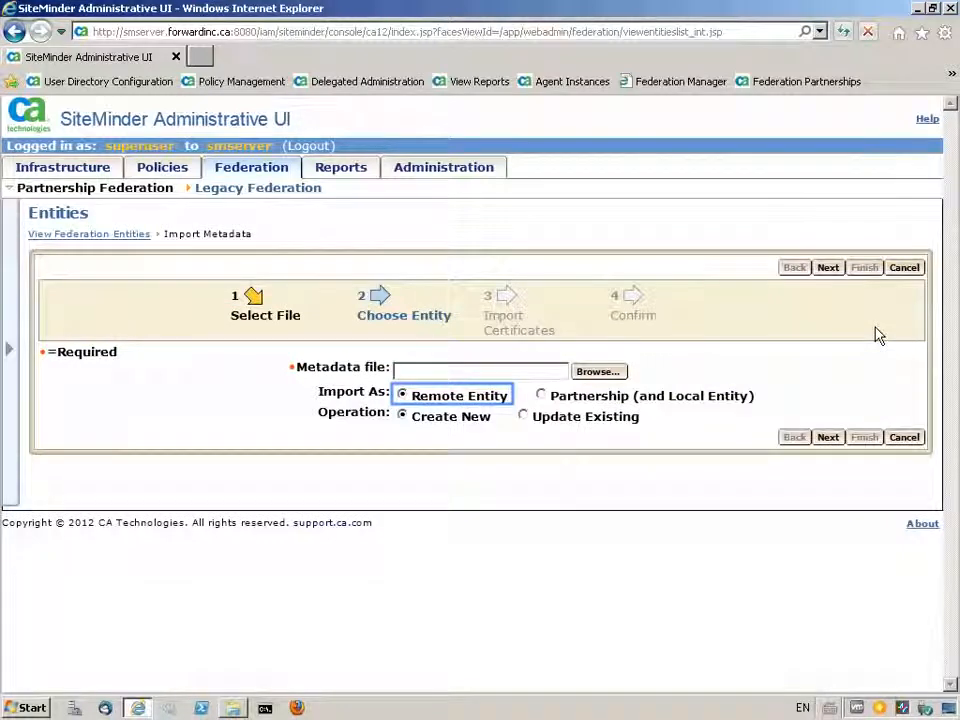
click(595, 378)
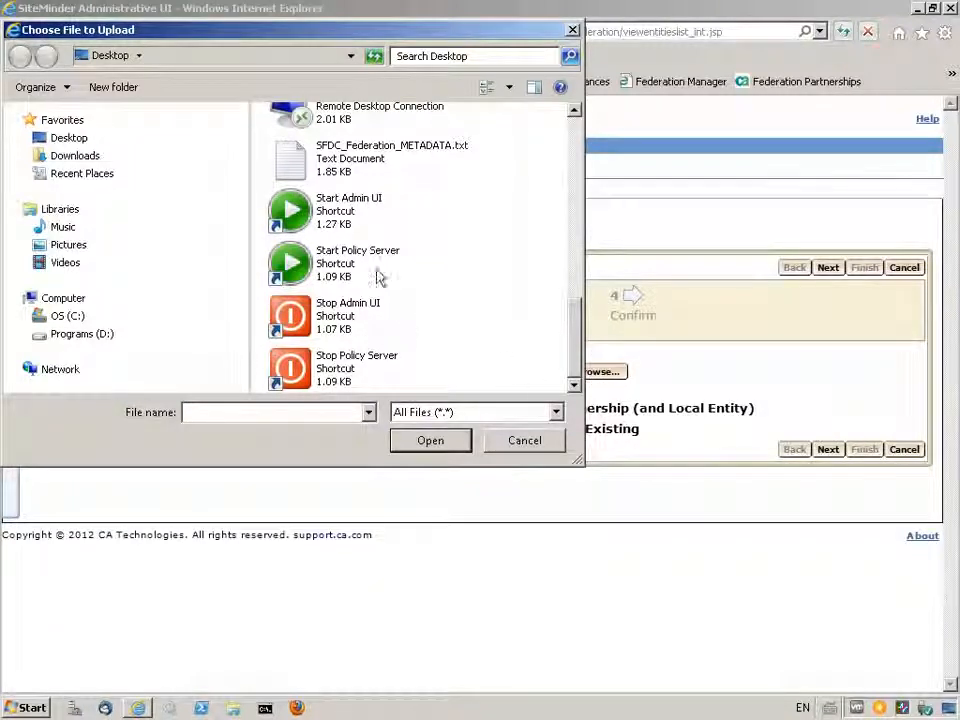
click(357, 165)
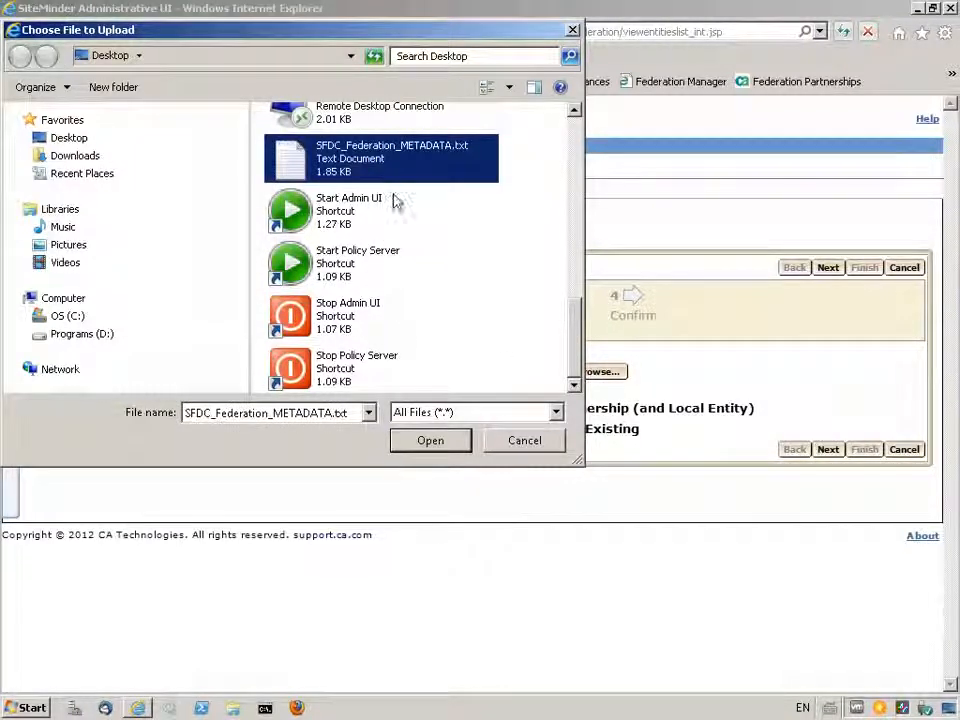
click(430, 440)
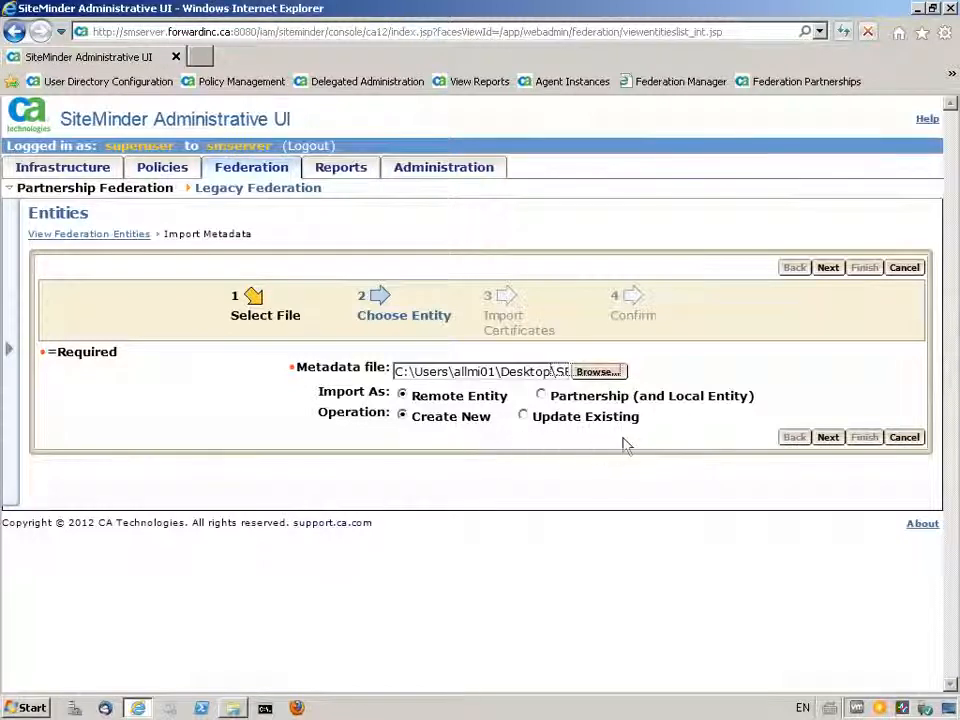
click(828, 438)
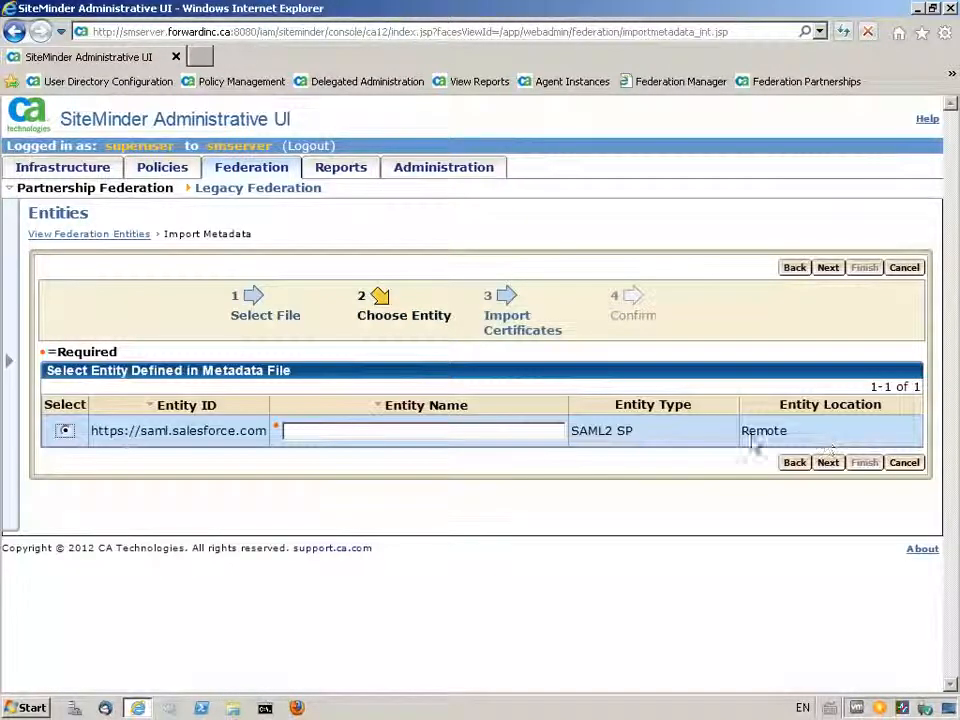
- Name the imported entity sfdc, give its signing certificate the alias sfdc, and finish the metadata import
click(296, 435)
text(sfdc)
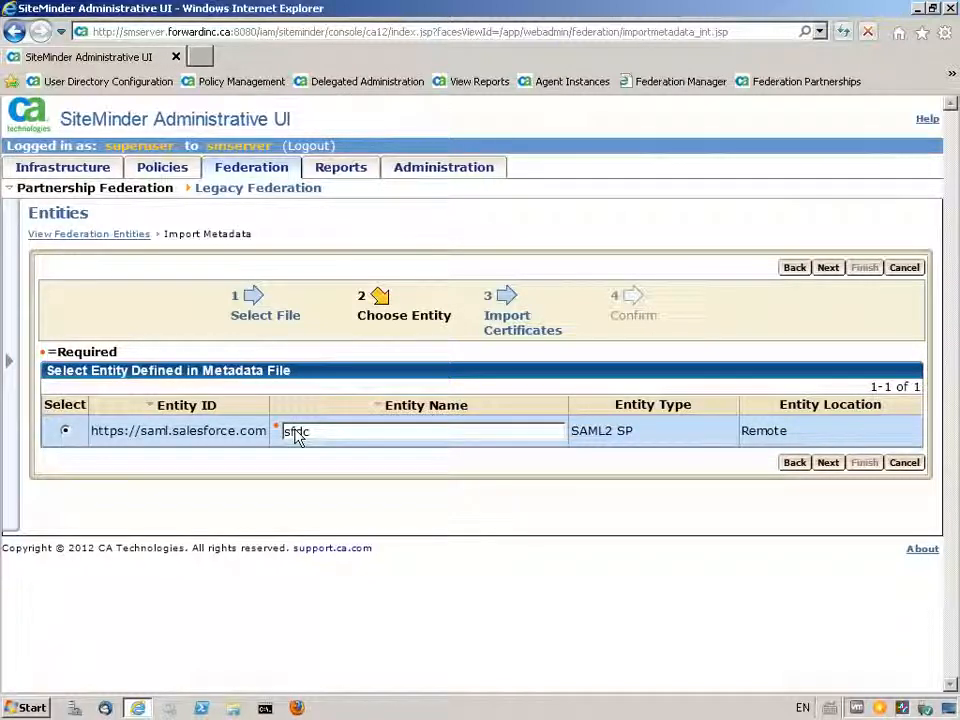
click(828, 463)
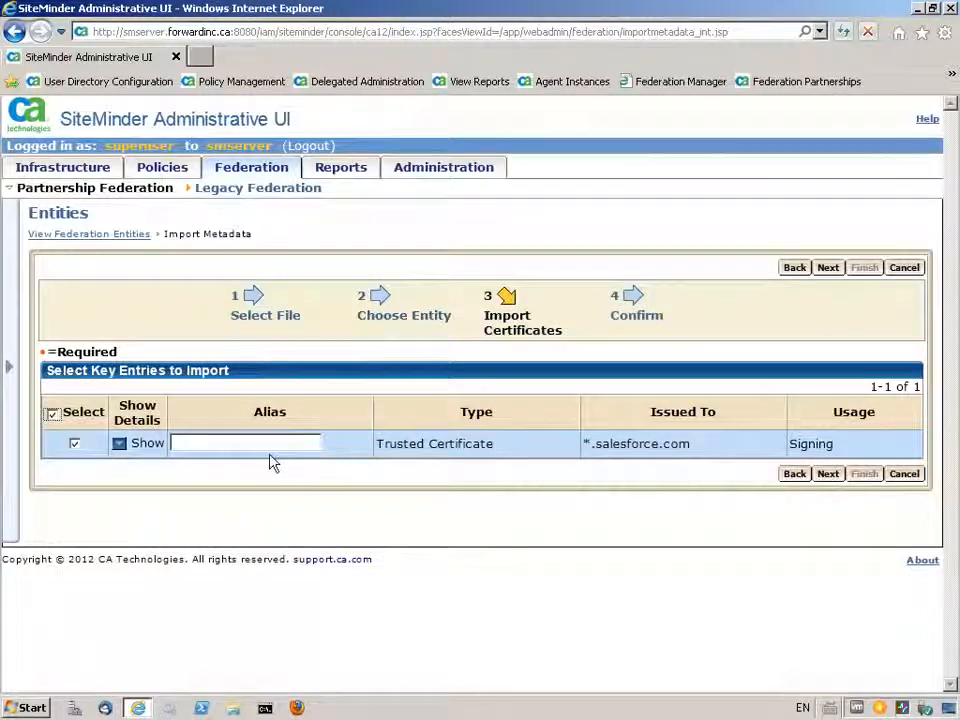
click(182, 451)
text(sfdc)
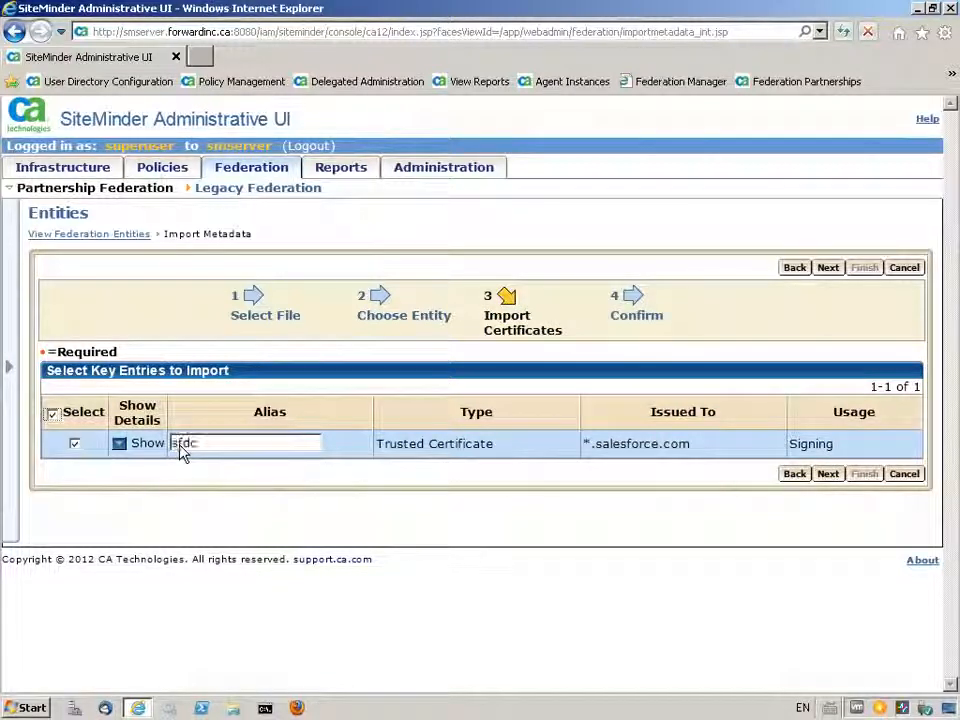
click(828, 475)
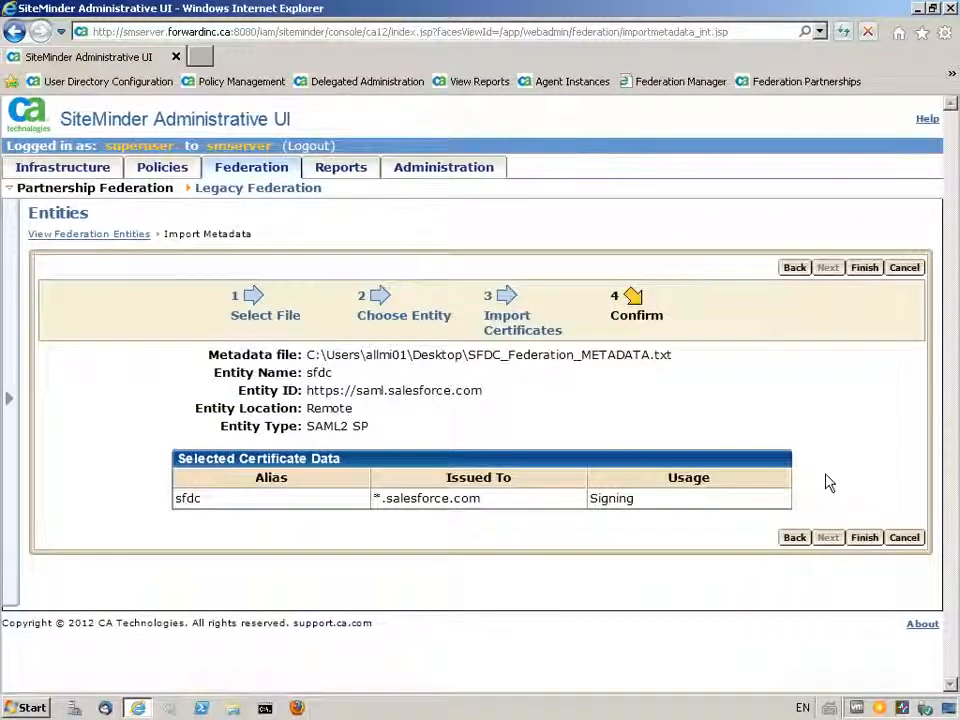
click(864, 538)
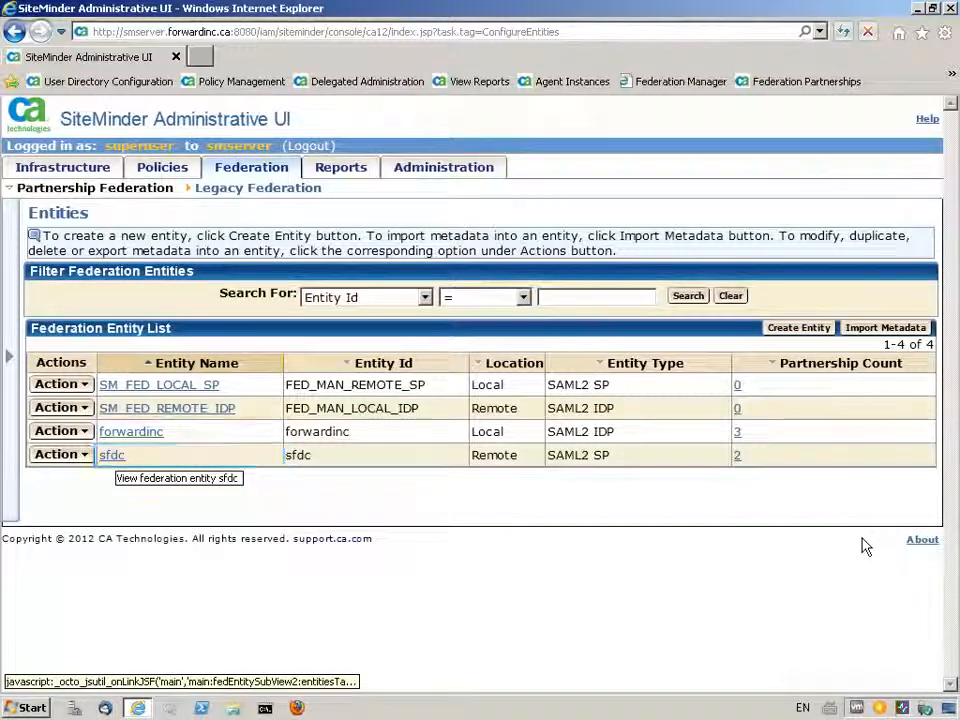
- Start a SAML2 IDP -> SP partnership named SFDC with the description "Partnership between Salesforce application and ForwardInc"
click(246, 170)
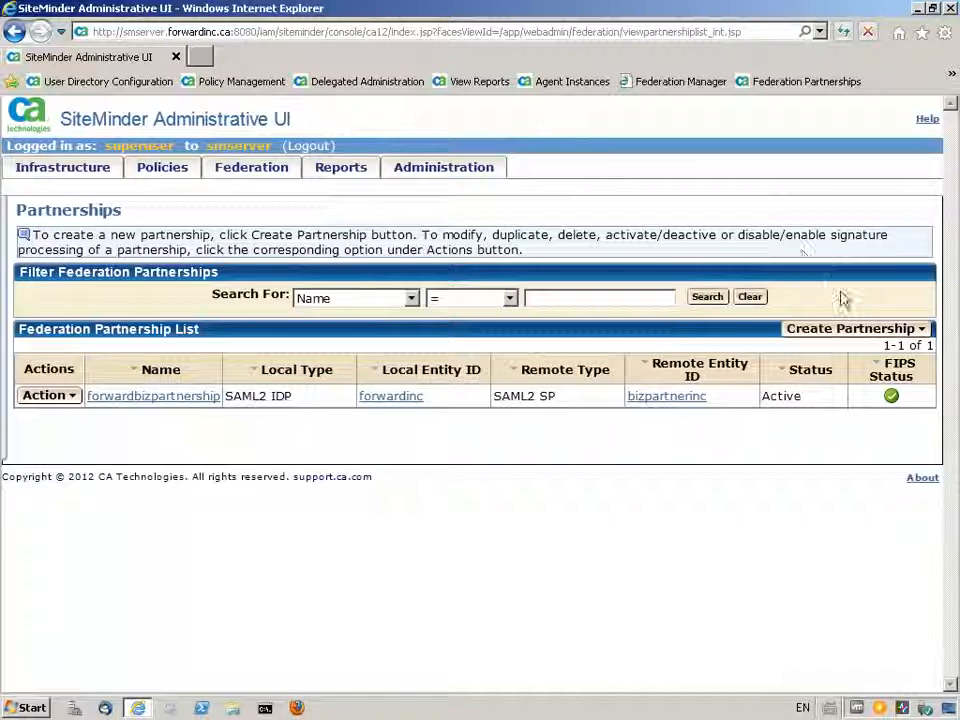
click(850, 330)
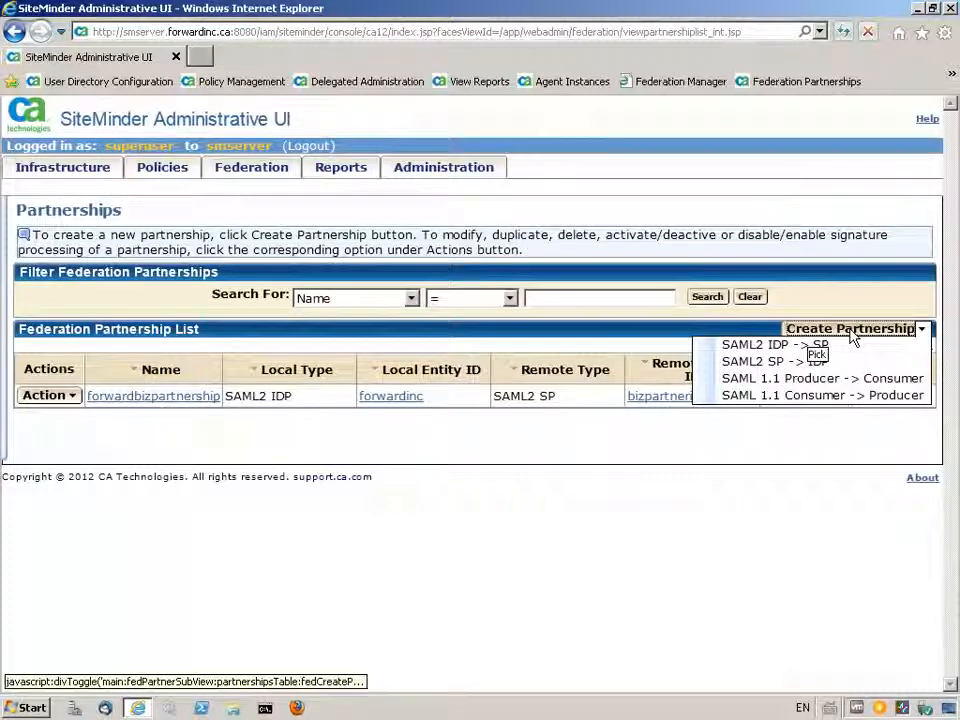
click(772, 345)
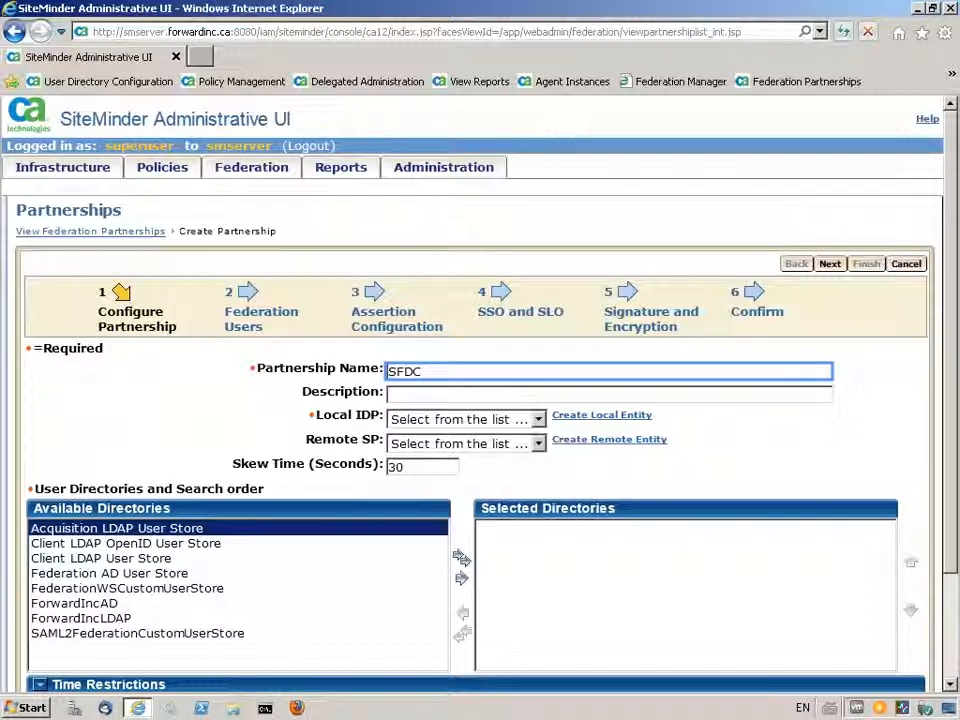
key(Tab)
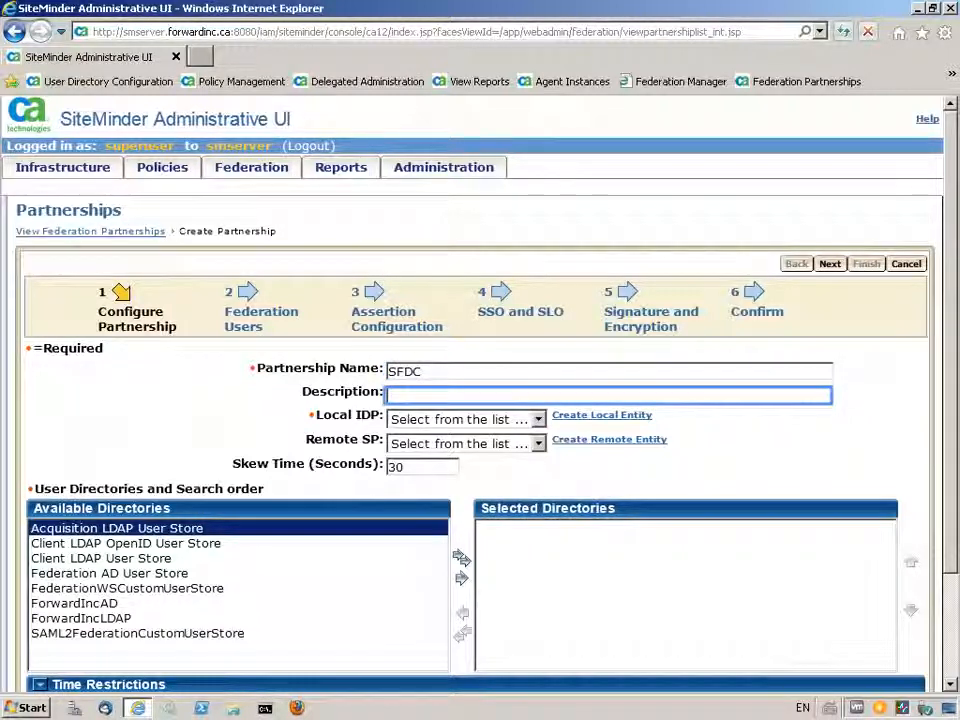
text(Partnership between Salesforce application and ForwardInc)
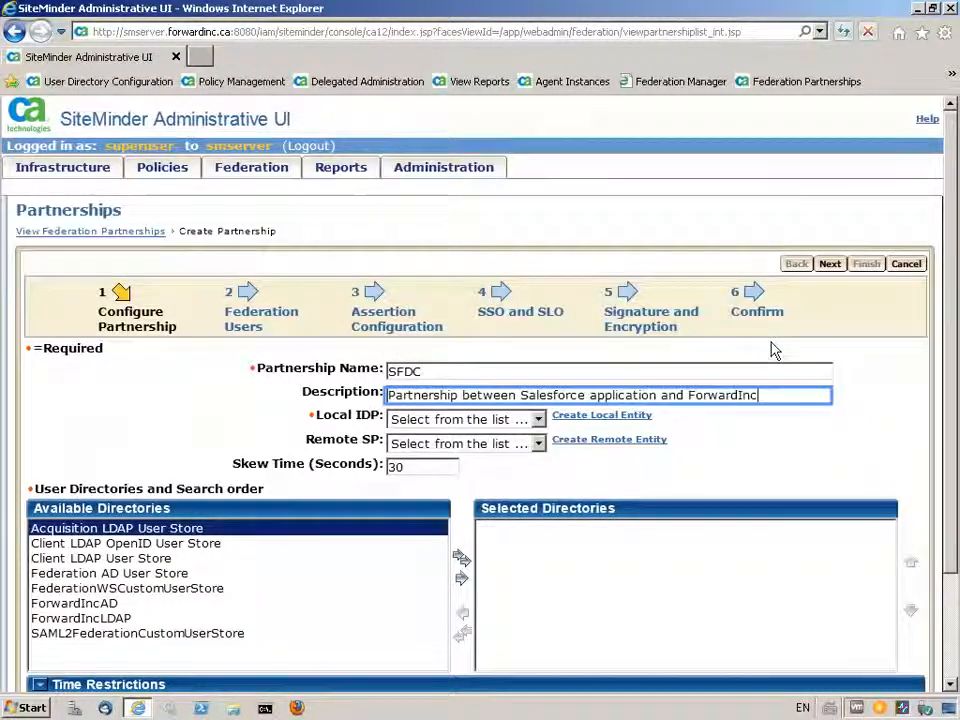
- Set the partnership's local IDP to forwardinc and its remote SP to sfdc
click(538, 420)
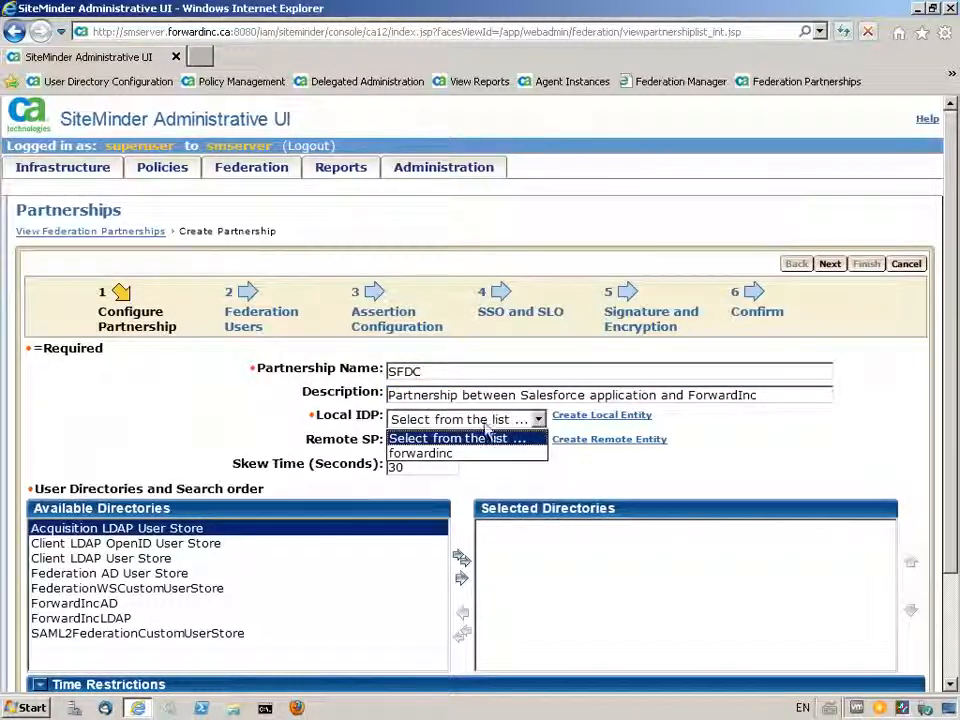
click(451, 455)
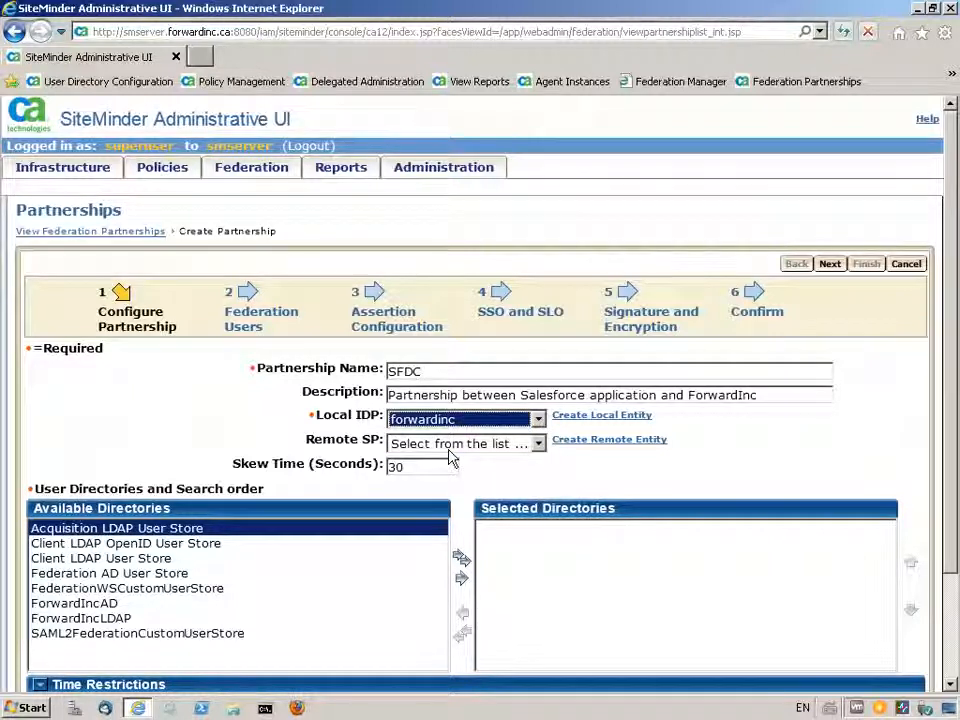
click(538, 446)
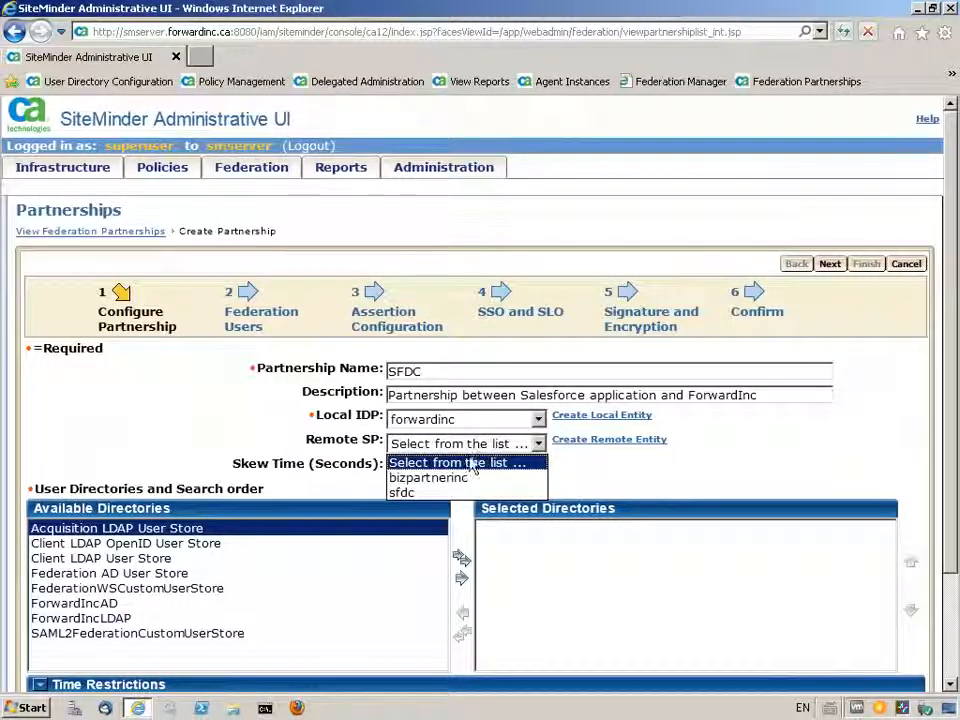
click(454, 492)
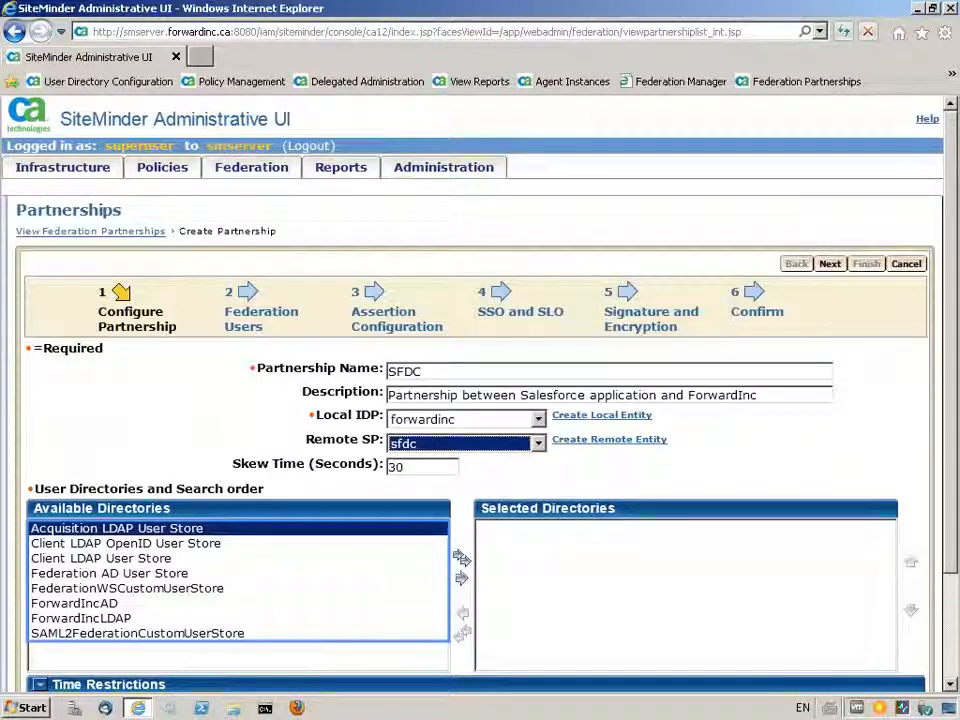
- Add ForwardIncLDAP to the partnership's selected user directories and proceed to the federation users
click(80, 618)
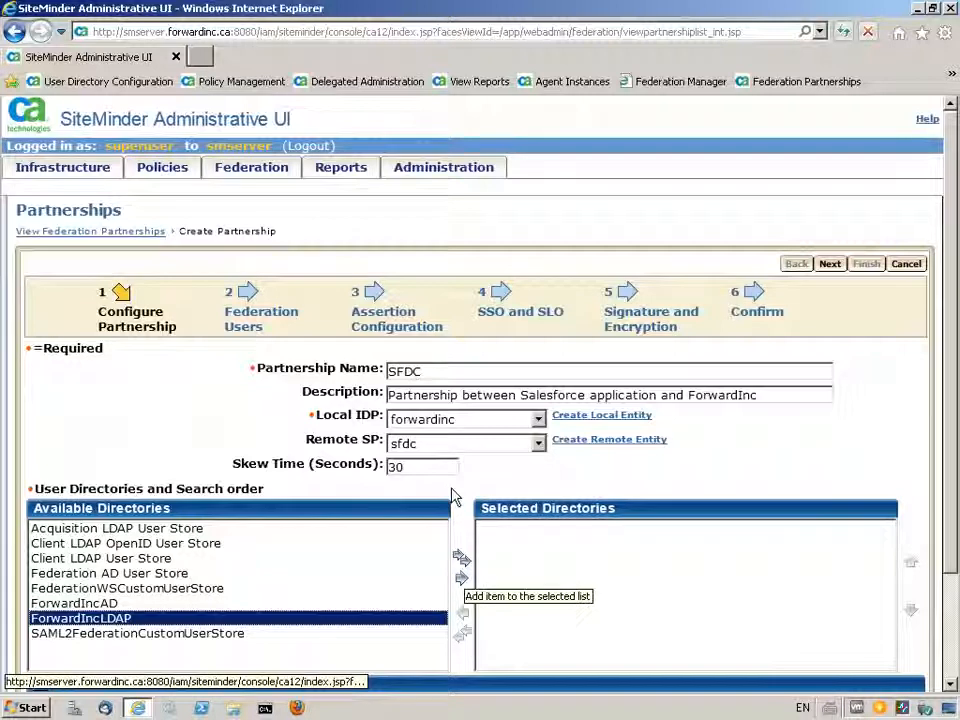
click(461, 578)
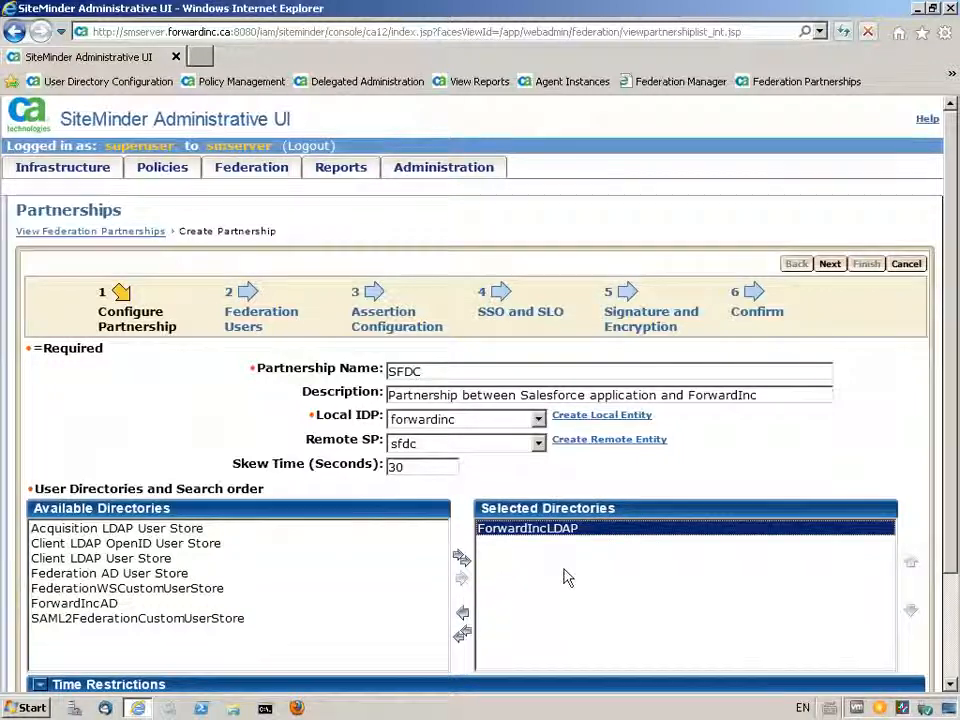
click(830, 265)
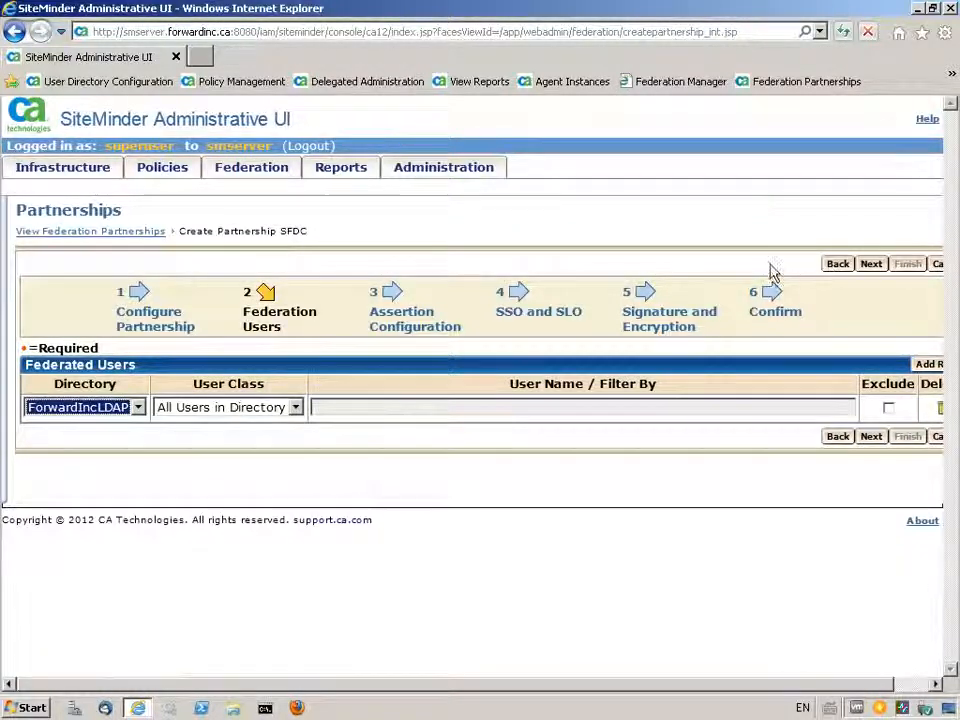
- Set the user class for ForwardIncLDAP to All Users in Directory and proceed to the assertion configuration
click(296, 407)
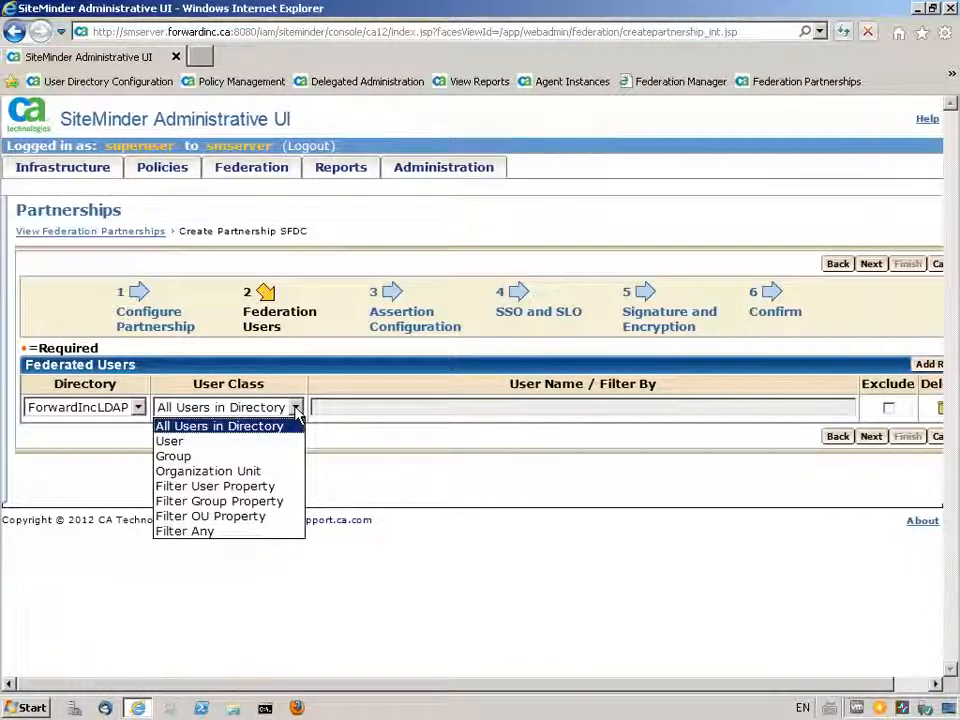
click(216, 428)
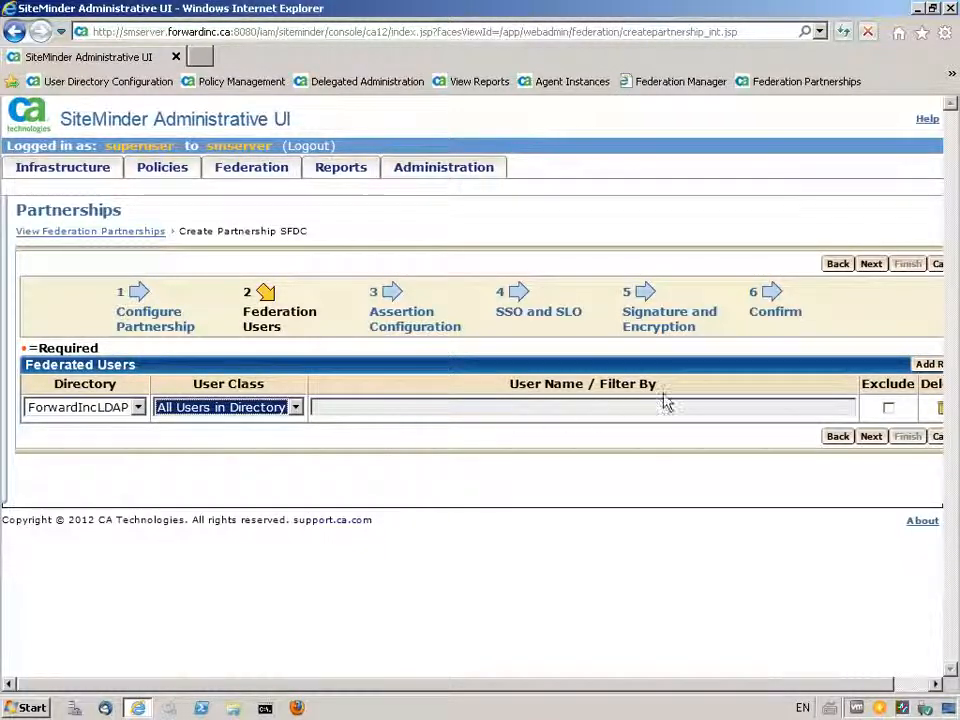
click(871, 265)
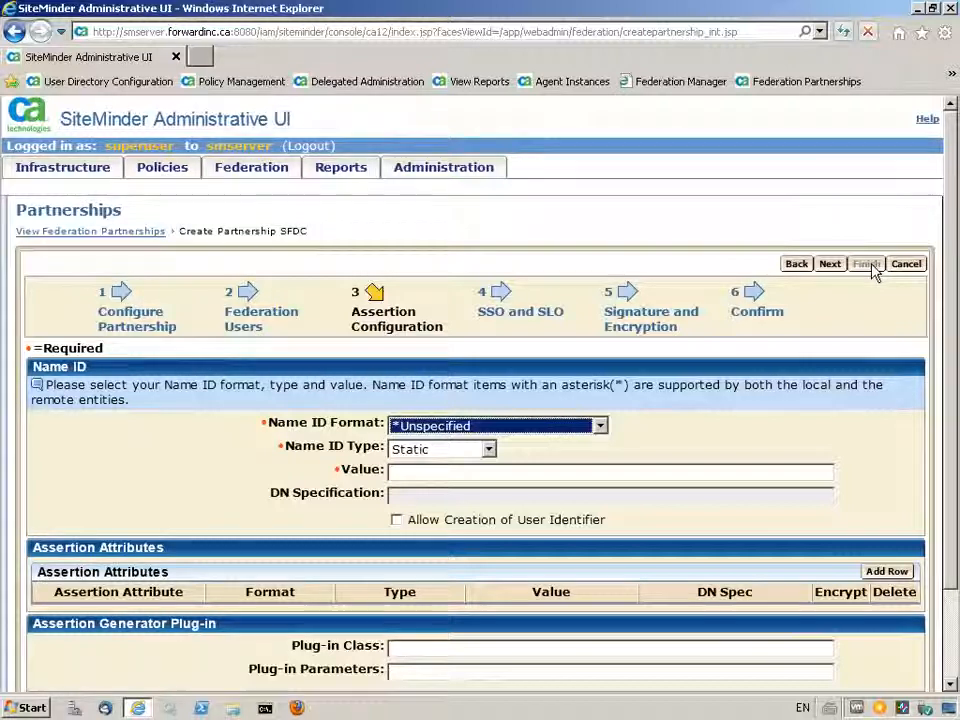
- Set the Name ID type to User Attribute with the value mail and proceed to SSO and SLO
click(488, 450)
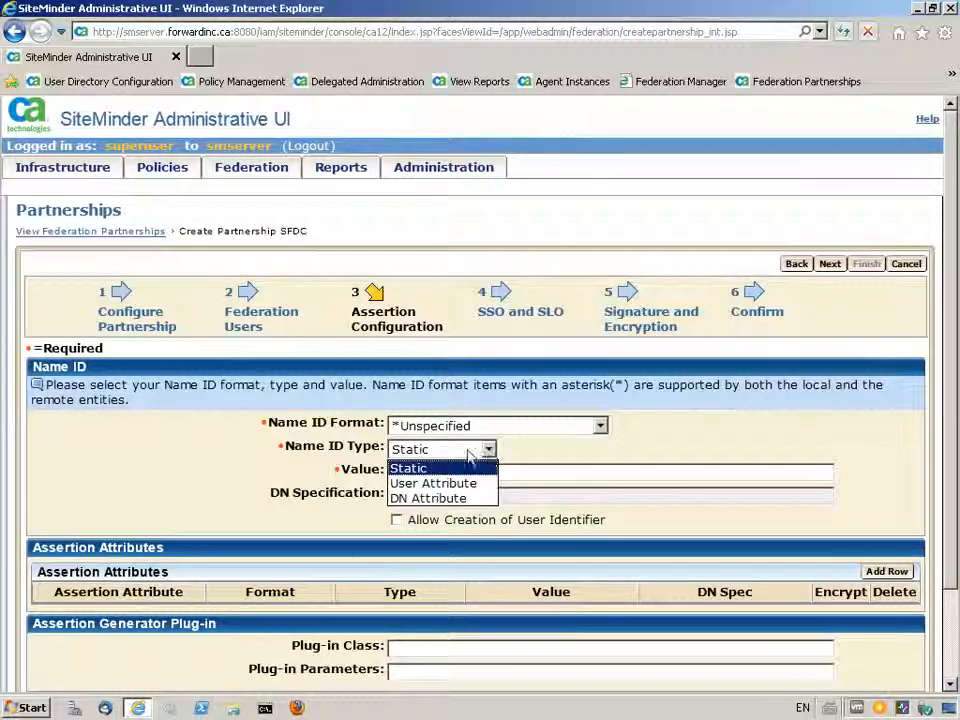
click(430, 484)
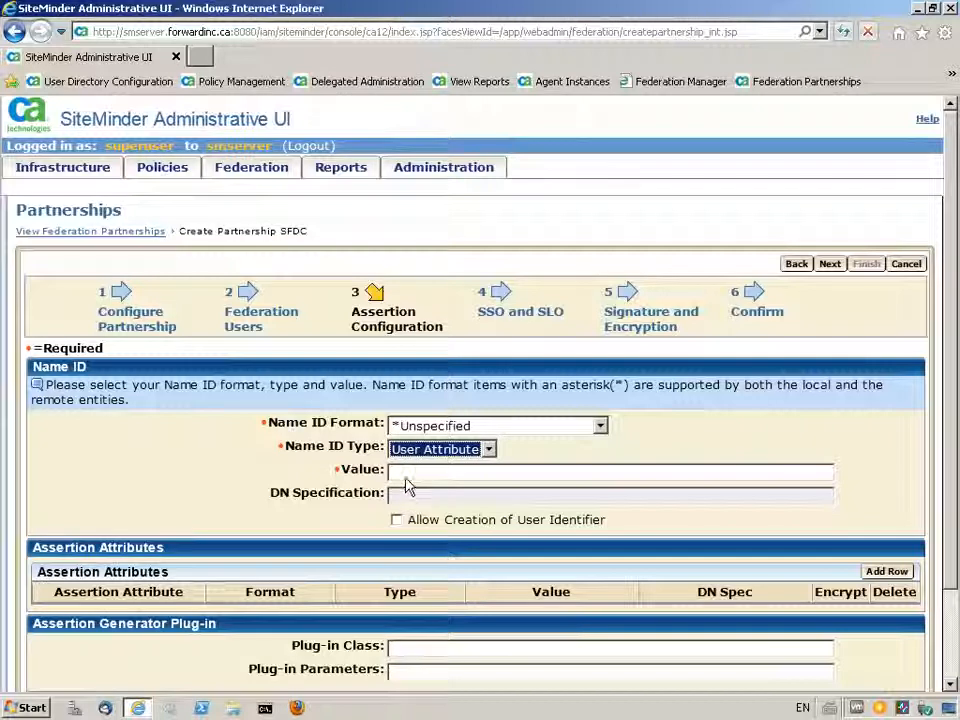
click(400, 472)
text(mail)
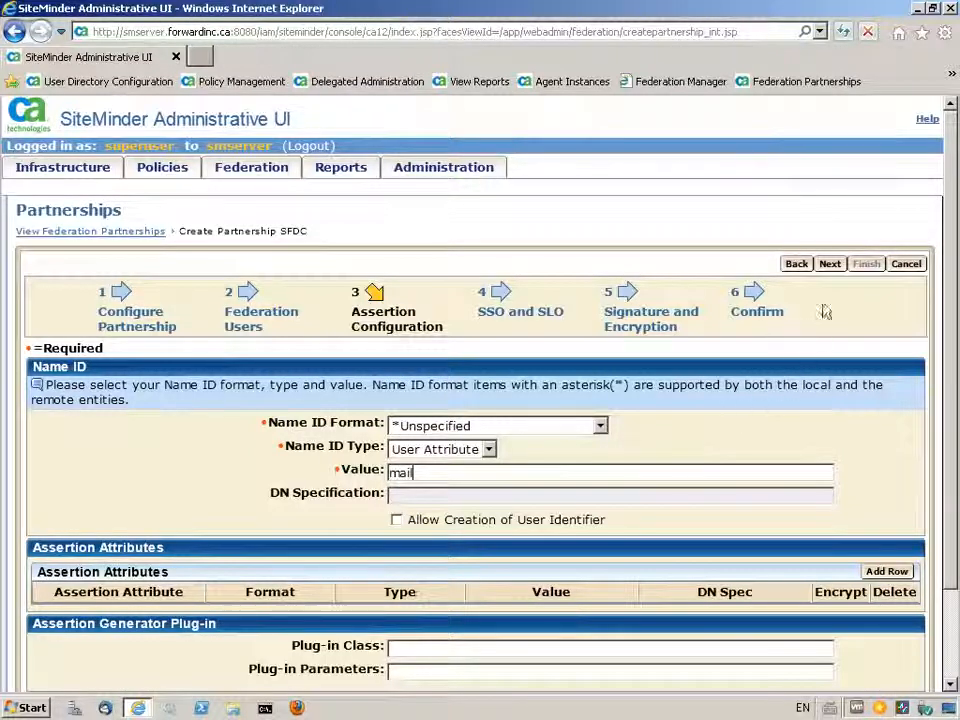
click(830, 266)
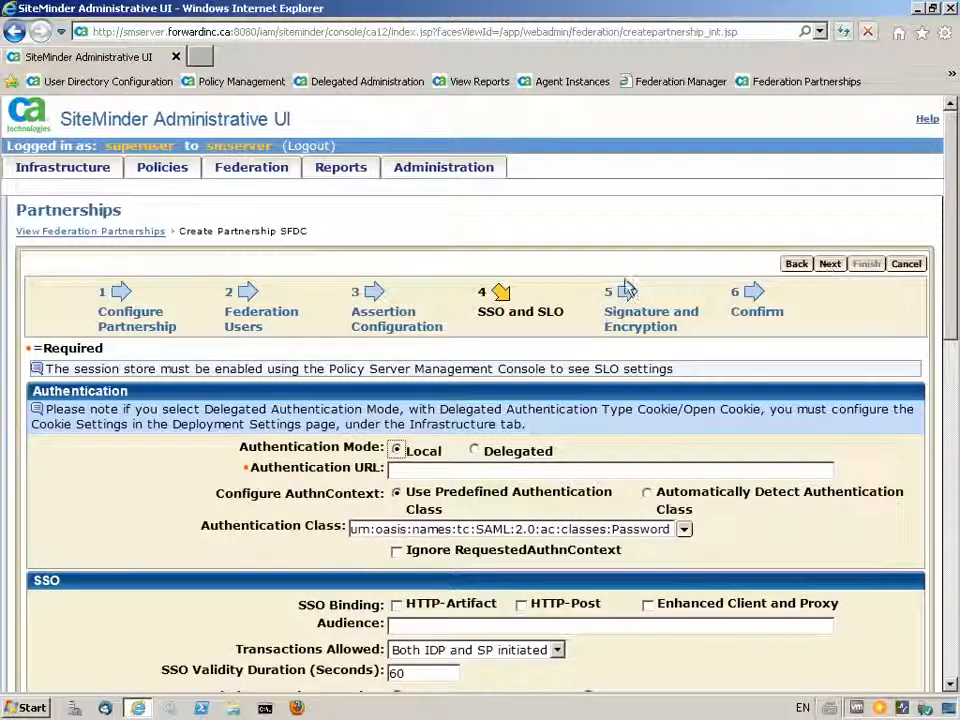
click(400, 470)
text(https://smserver.forwardinc.ca/forwardinc/empForwardinc/empLogin.asp)
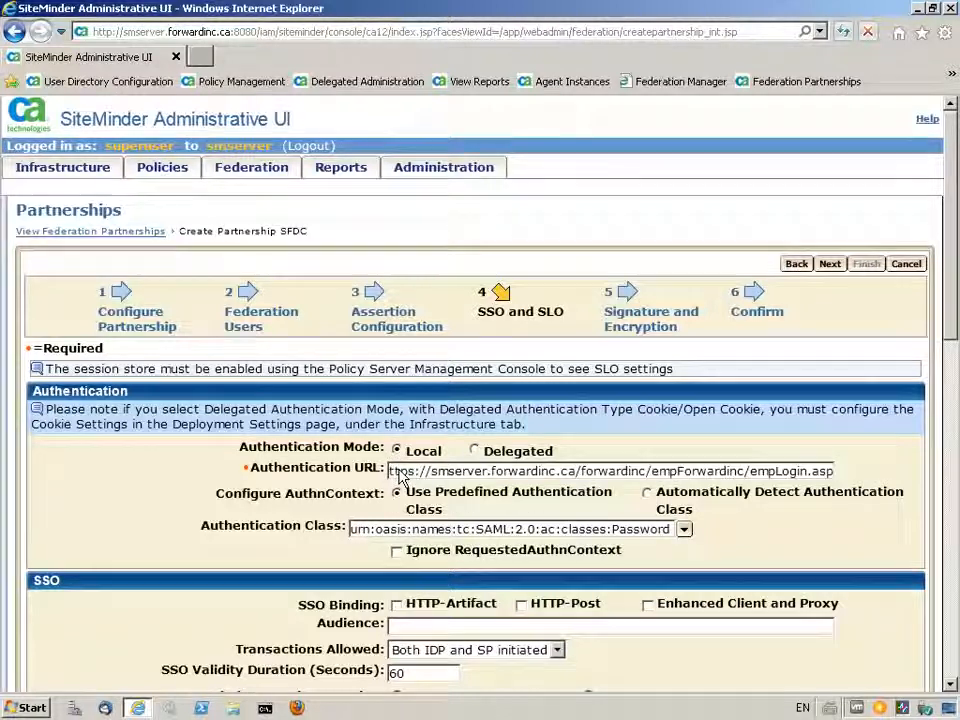
click(522, 607)
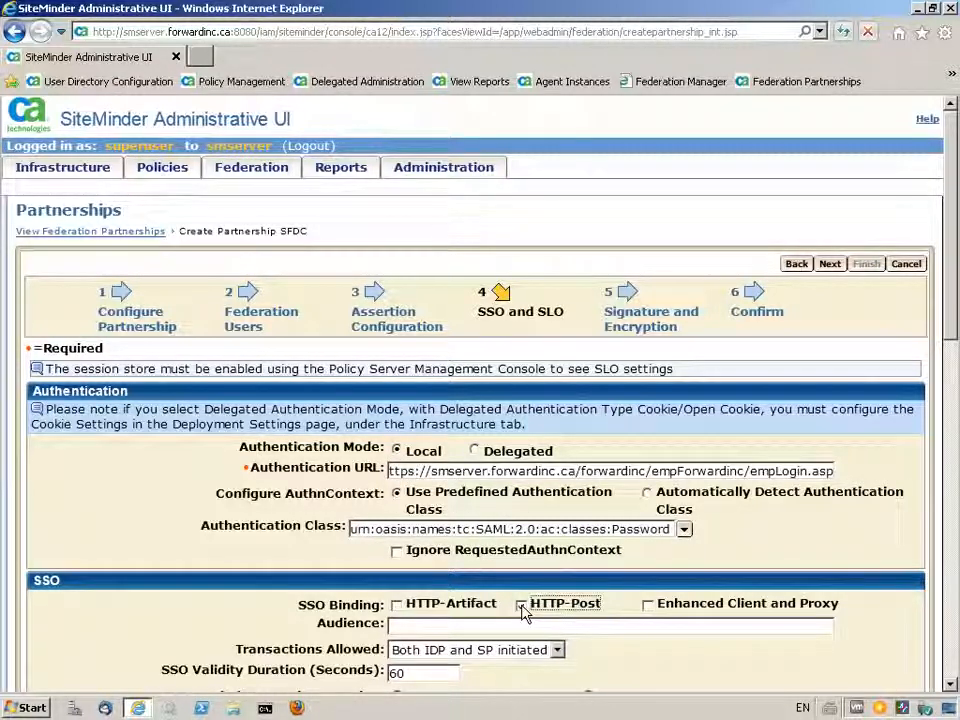
click(405, 627)
text(https://saml.salesforce.com)
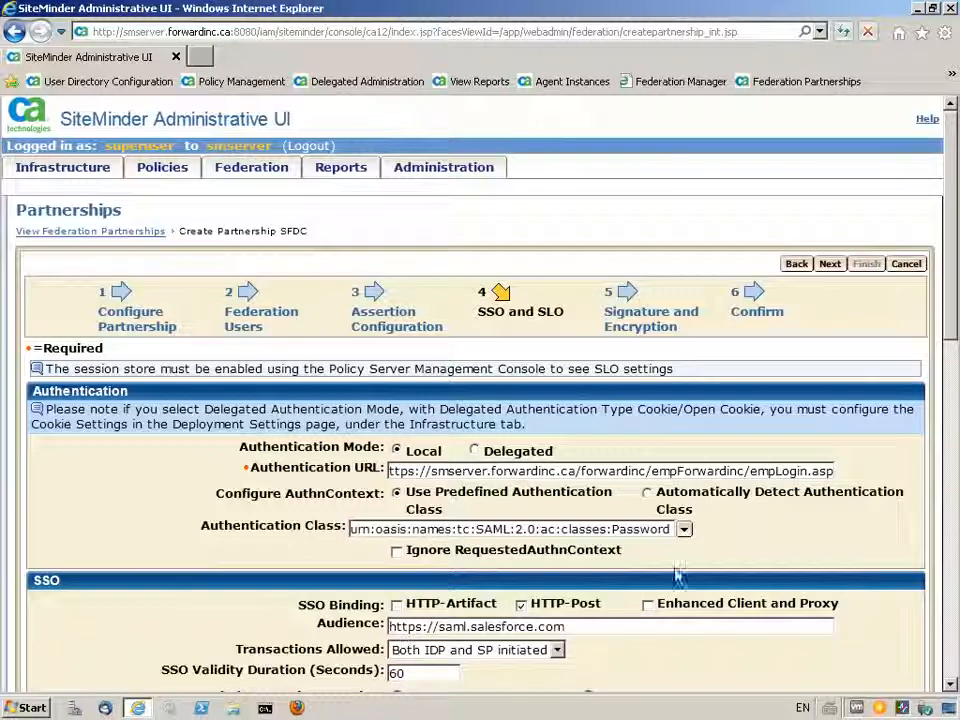
click(830, 265)
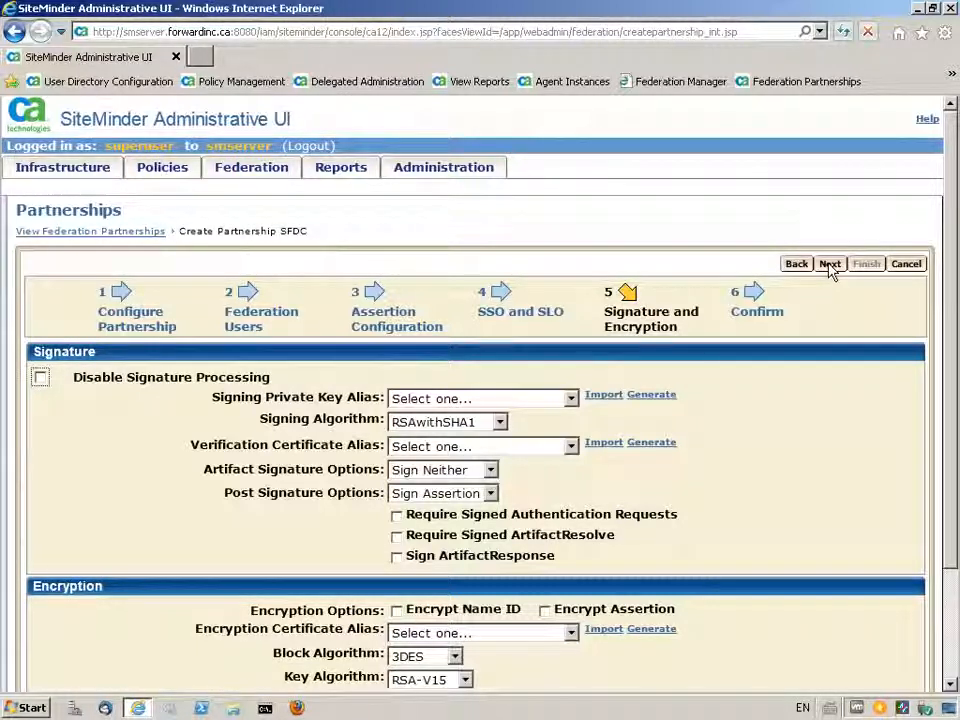
- Set both the signing private key alias and the verification certificate alias to forward and proceed to the confirmation
click(570, 398)
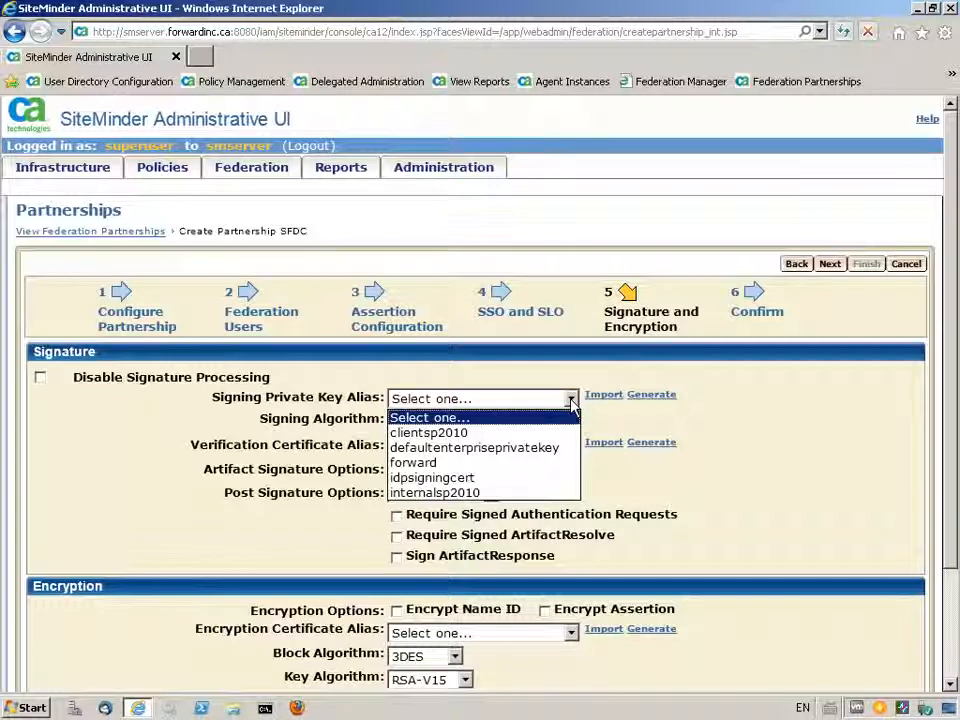
click(478, 463)
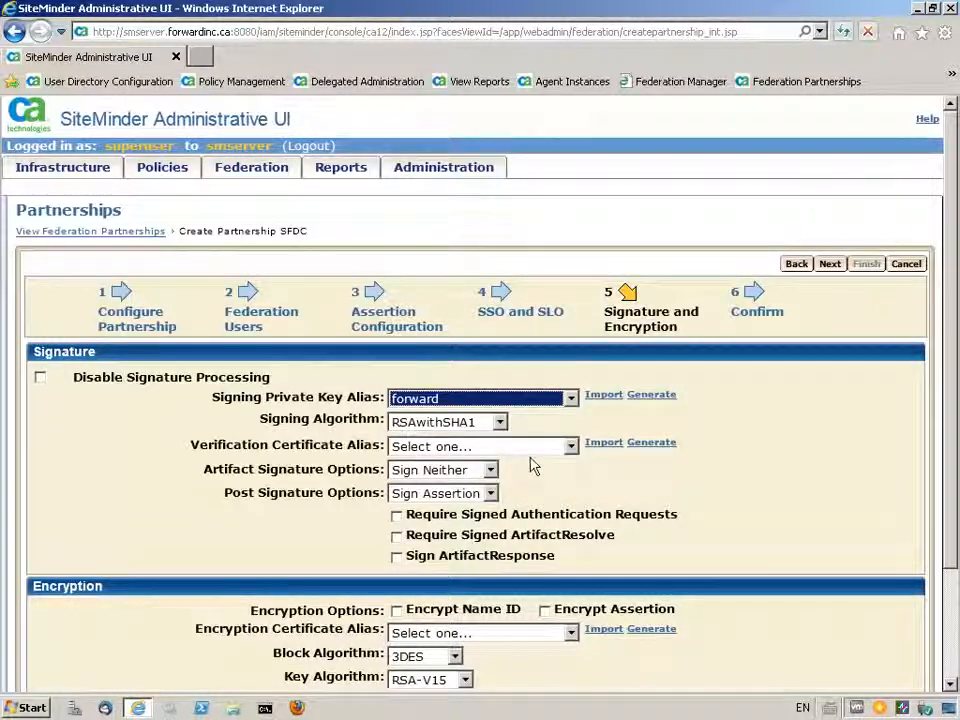
click(571, 446)
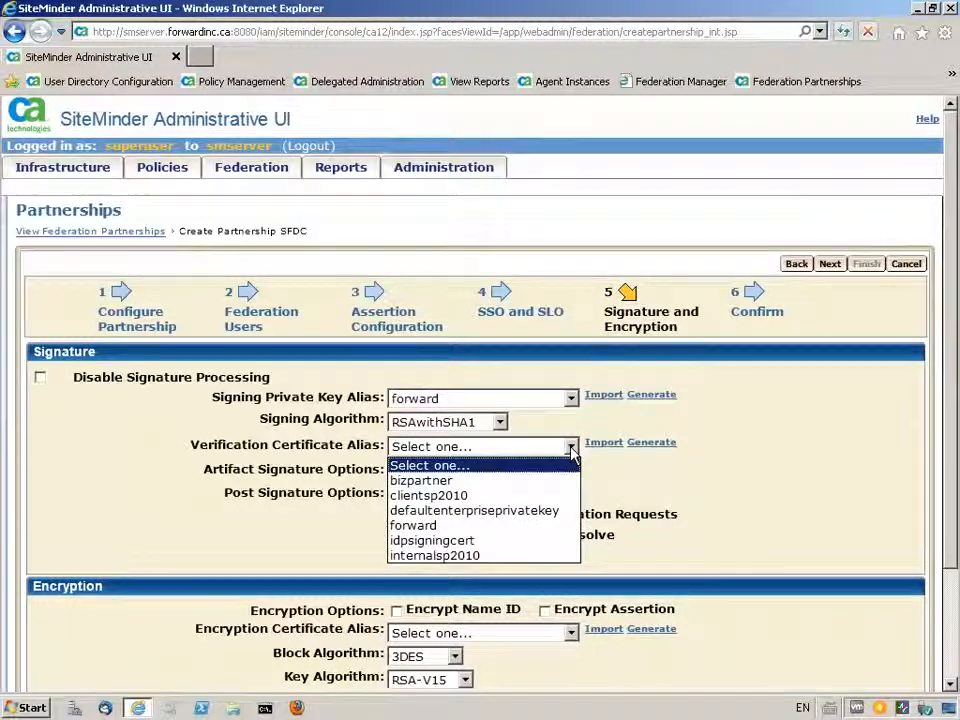
click(477, 524)
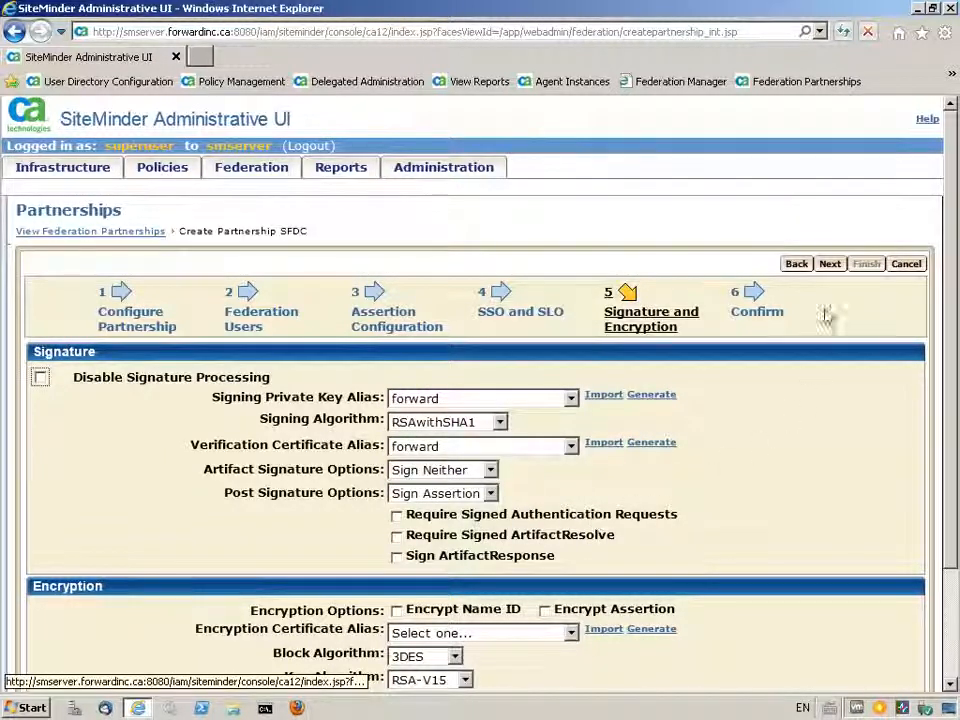
click(829, 265)
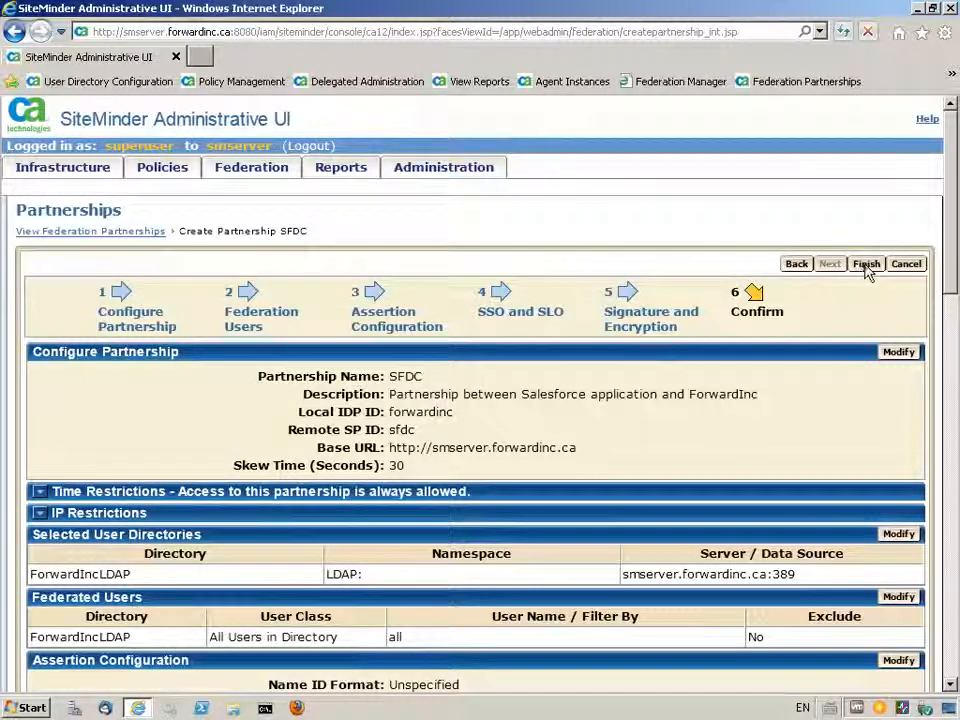
- Finish creating the SFDC partnership and activate it from the federation partnership list
click(866, 265)
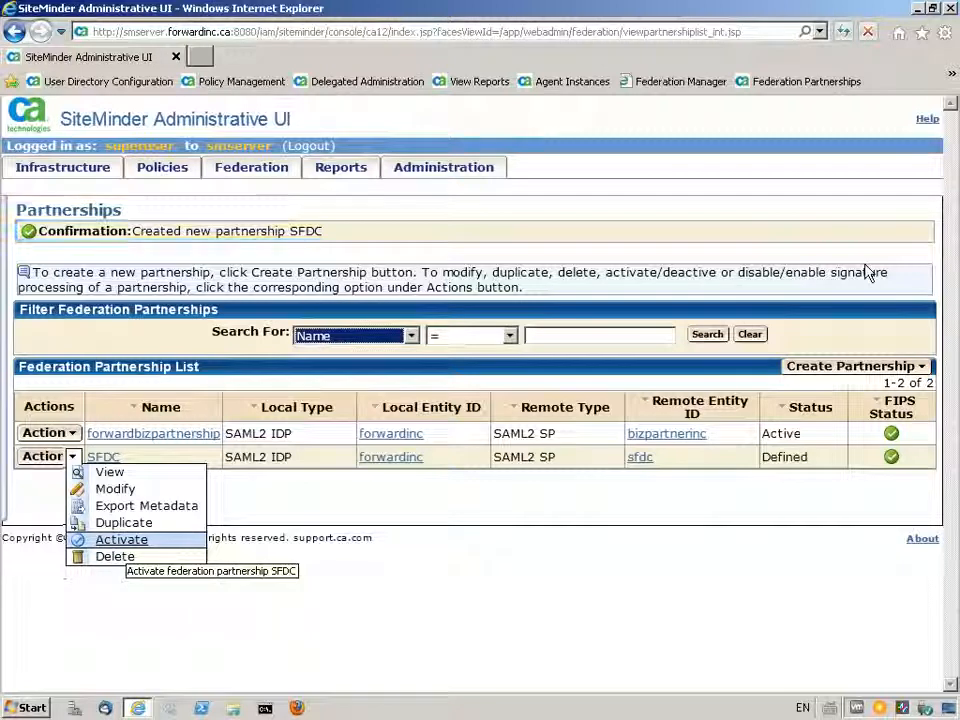
click(130, 540)
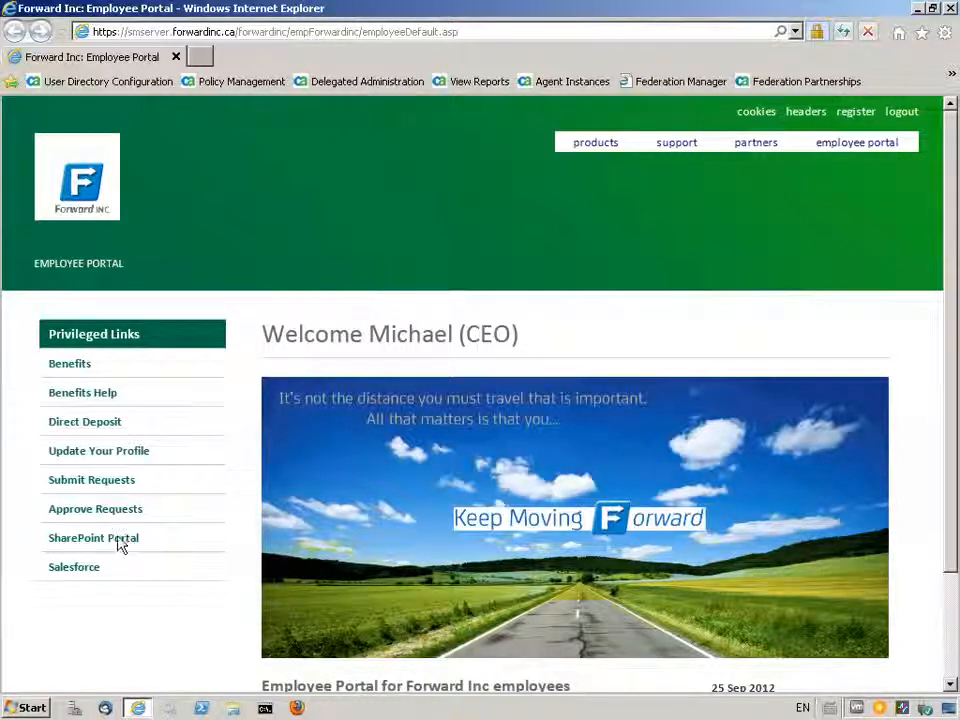
- Test the federated sign-on by opening Salesforce from the Forward Inc employee portal's privileged links
click(74, 567)
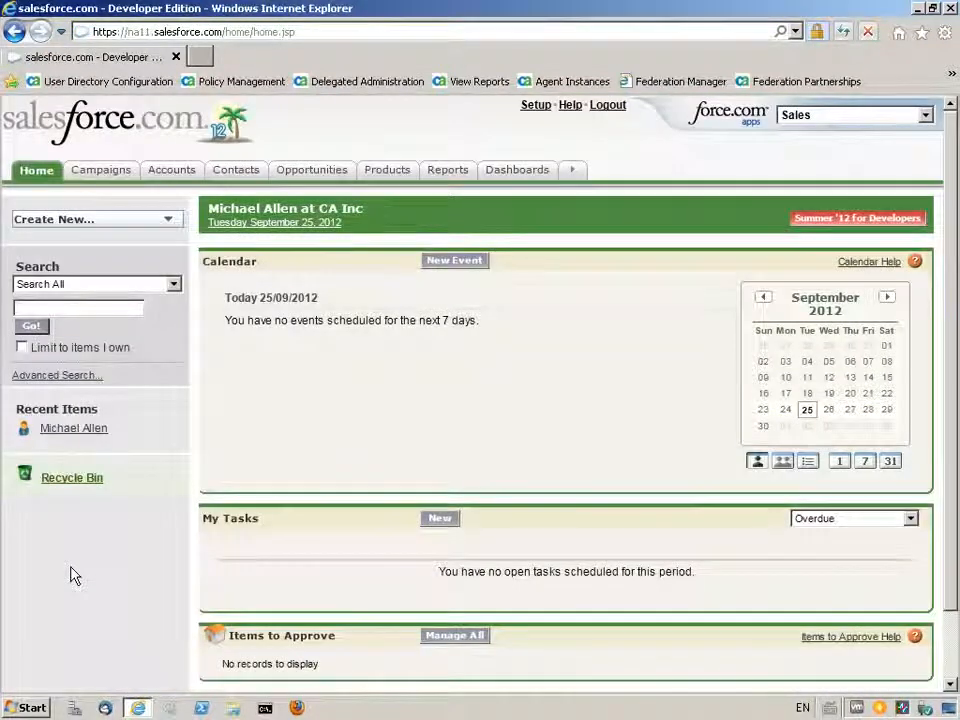